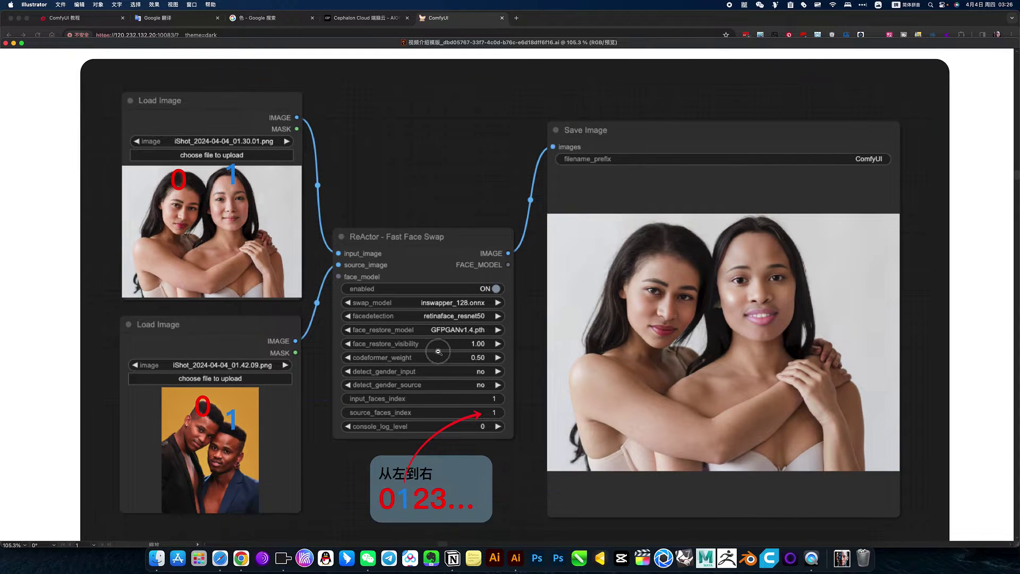
{"action": "scroll", "coordinate": [446, 348], "scroll_direction": "down", "scroll_amount": 2}
{"action": "scroll", "coordinate": [426, 349], "scroll_direction": "right", "scroll_amount": 2}
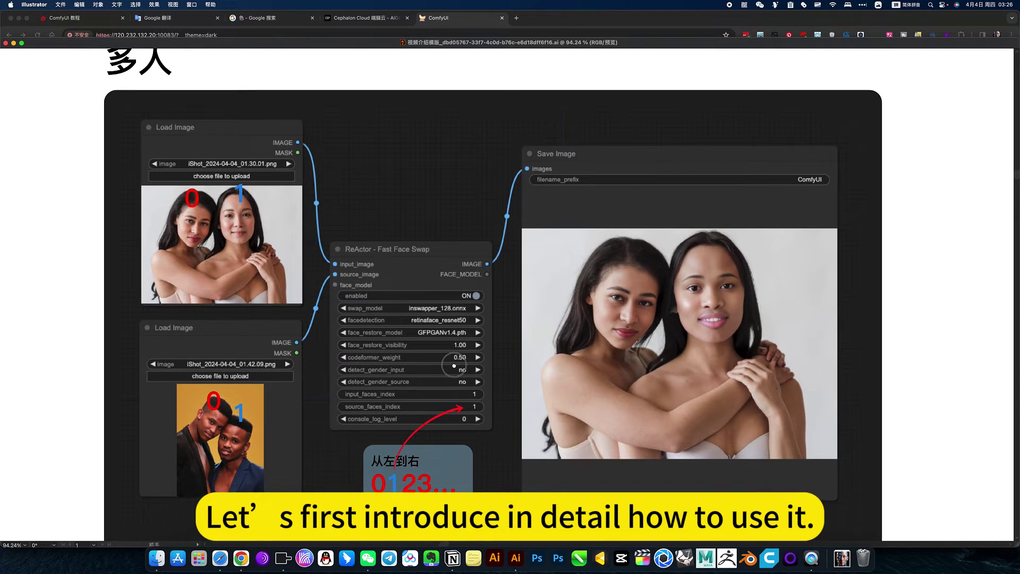
{"action": "scroll", "coordinate": [405, 308], "scroll_direction": "down", "scroll_amount": 2}
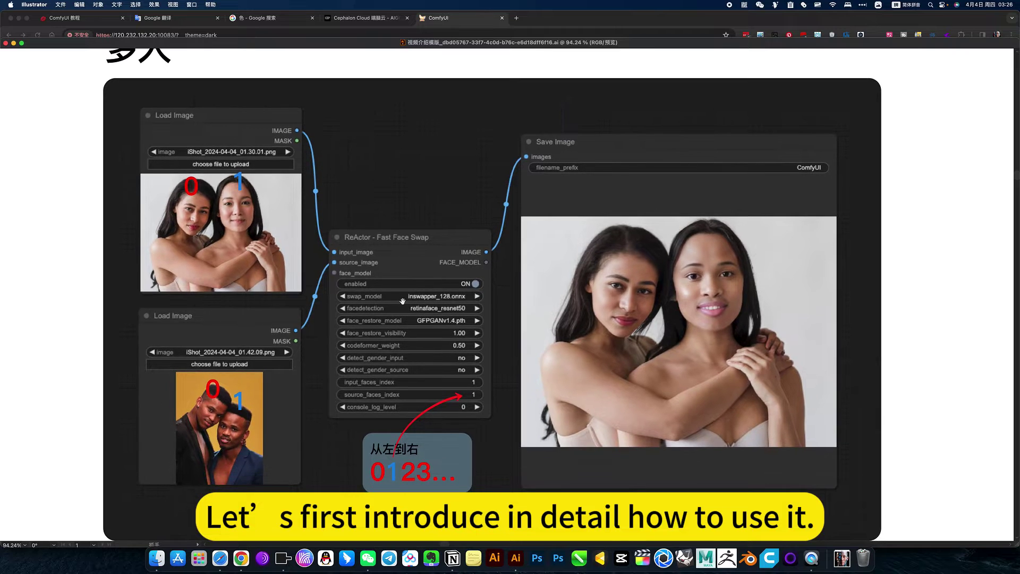
{"action": "scroll", "coordinate": [452, 310], "scroll_direction": "down", "scroll_amount": 3}
{"action": "scroll", "coordinate": [442, 311], "scroll_direction": "up", "scroll_amount": 2}
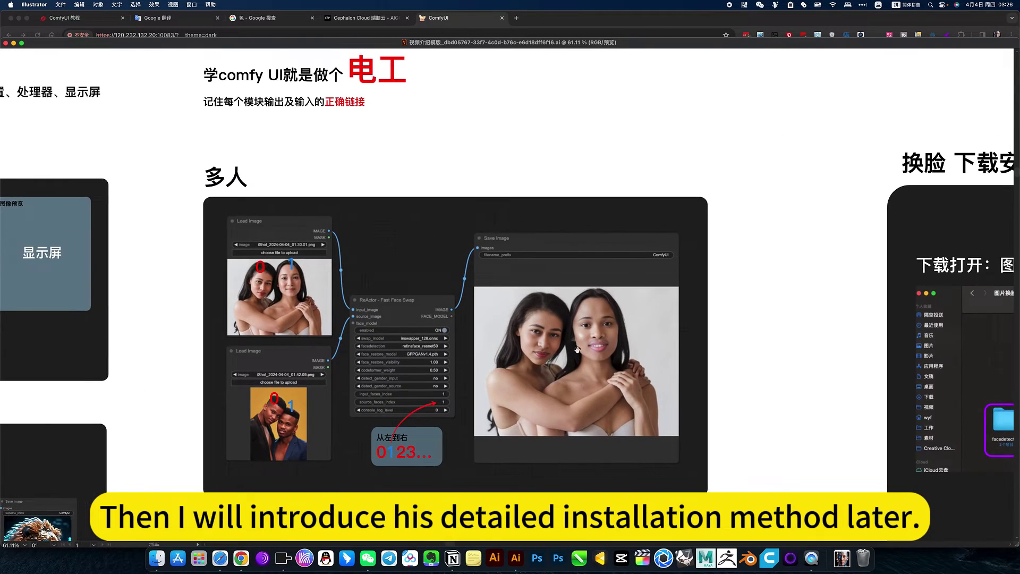
{"action": "scroll", "coordinate": [408, 355], "scroll_direction": "right", "scroll_amount": 5}
{"action": "scroll", "coordinate": [283, 220], "scroll_direction": "left", "scroll_amount": 5}
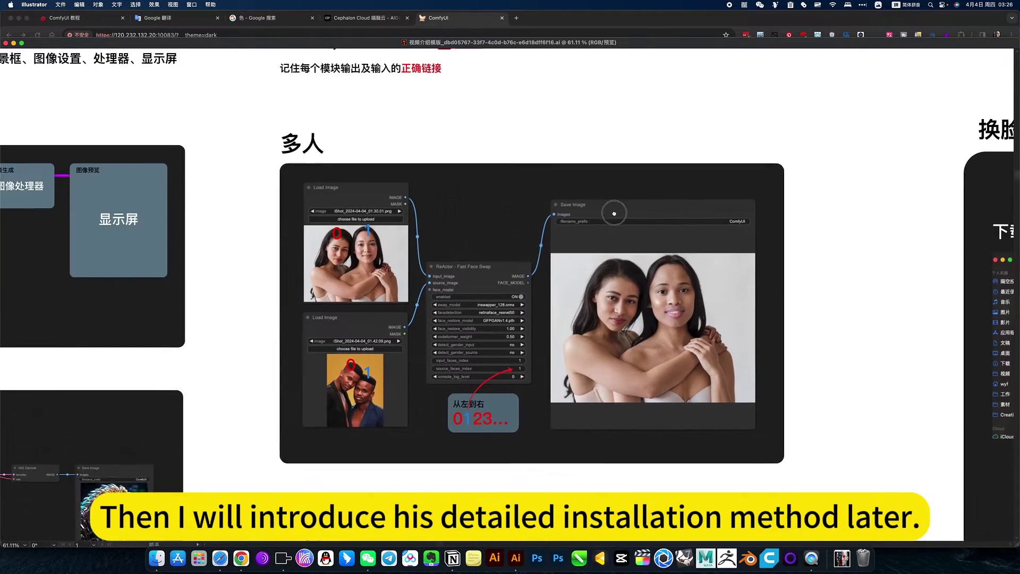
{"action": "scroll", "coordinate": [494, 269], "scroll_direction": "up", "scroll_amount": 3}
{"action": "scroll", "coordinate": [516, 269], "scroll_direction": "down", "scroll_amount": 2}
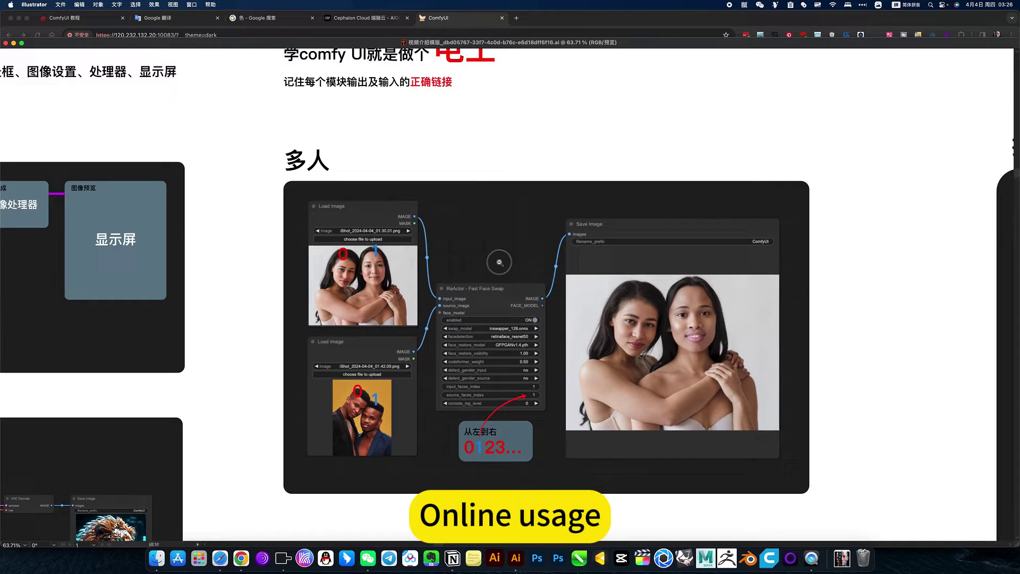
{"action": "scroll", "coordinate": [510, 263], "scroll_direction": "down", "scroll_amount": 1}
{"action": "scroll", "coordinate": [510, 279], "scroll_direction": "up", "scroll_amount": 5}
{"action": "scroll", "coordinate": [506, 289], "scroll_direction": "up", "scroll_amount": 2}
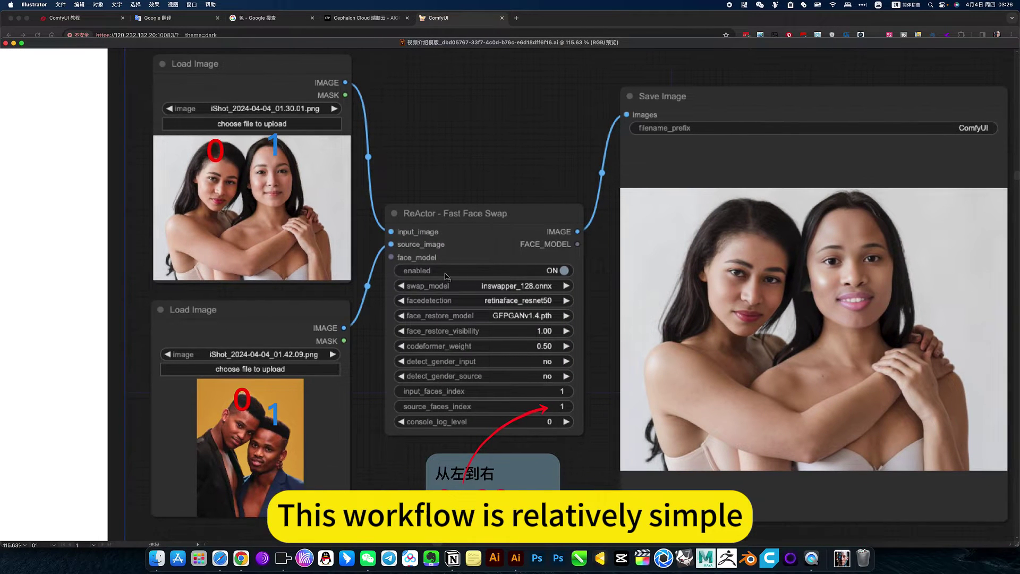
{"action": "scroll", "coordinate": [482, 252], "scroll_direction": "down", "scroll_amount": 2}
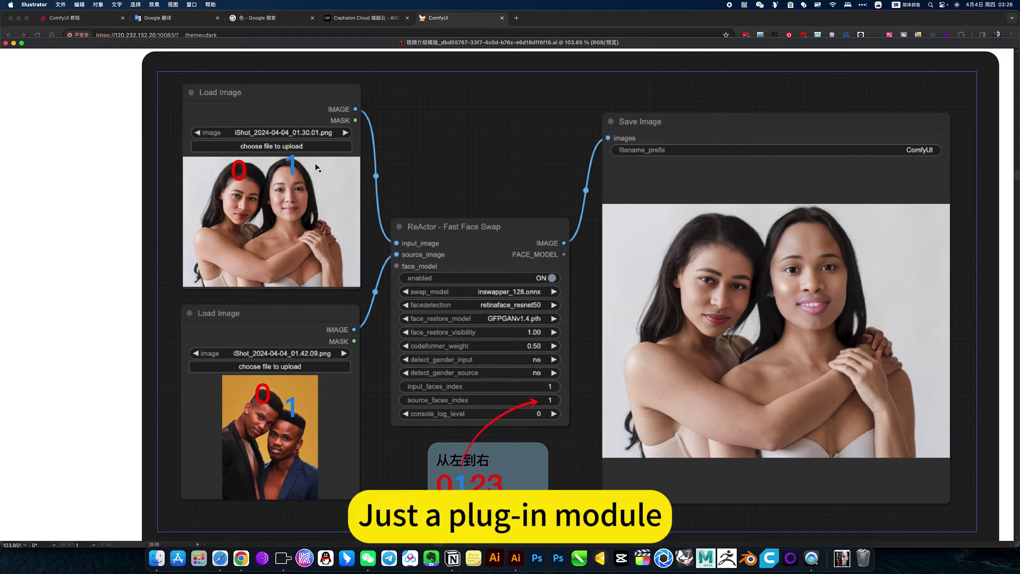
Step: Pan across the face-order numbering, both group photos and the swapped result artboards
{"action": "left_click_drag", "start_coordinate": [652, 264], "coordinate": [685, 256]}
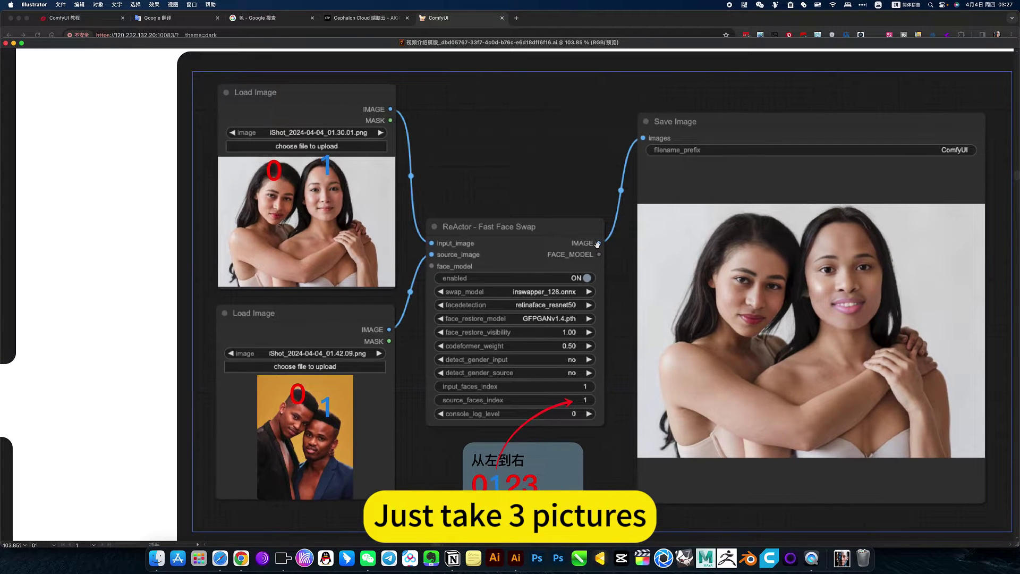
{"action": "left_click_drag", "start_coordinate": [446, 247], "coordinate": [469, 252]}
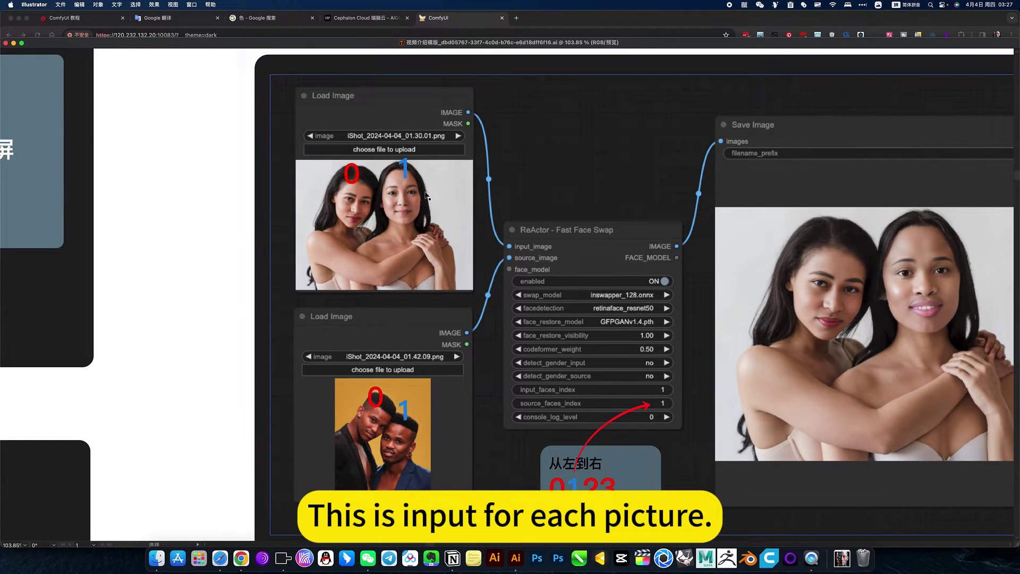
{"action": "left_click_drag", "start_coordinate": [390, 213], "coordinate": [400, 132]}
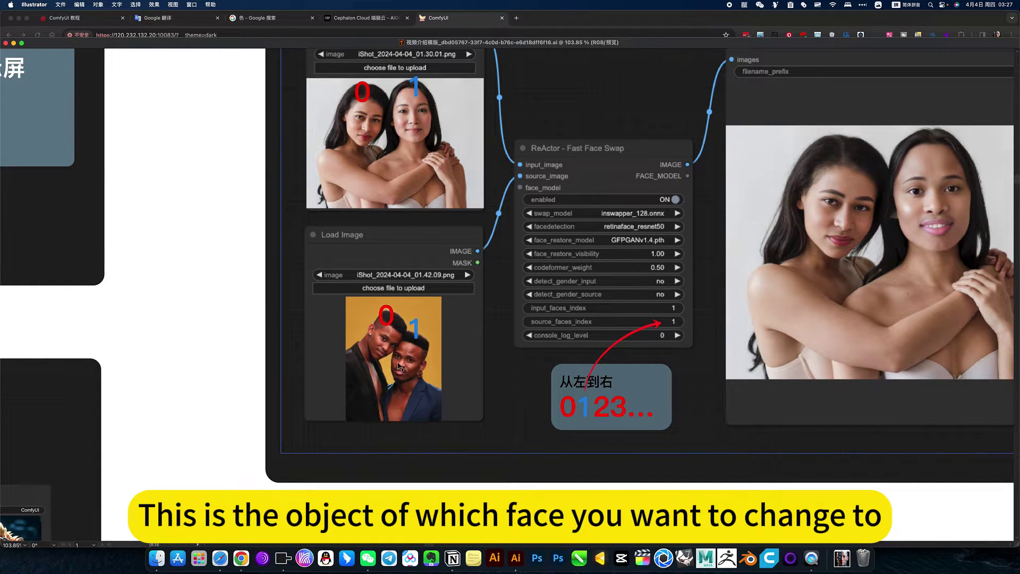
{"action": "scroll", "coordinate": [399, 366], "scroll_direction": "down", "scroll_amount": 2}
{"action": "scroll", "coordinate": [669, 390], "scroll_direction": "up", "scroll_amount": 4}
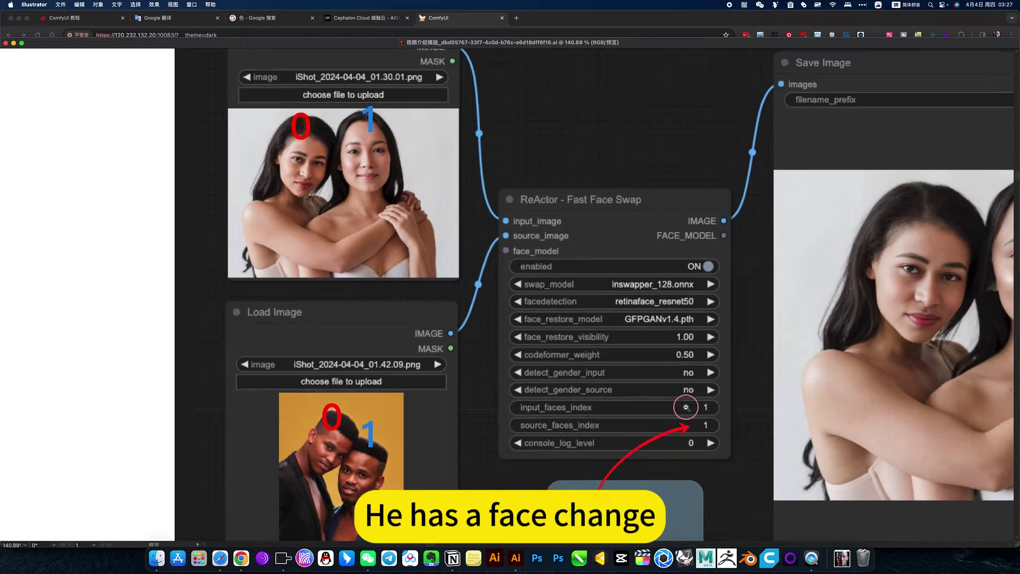
{"action": "scroll", "coordinate": [686, 407], "scroll_direction": "down", "scroll_amount": 5}
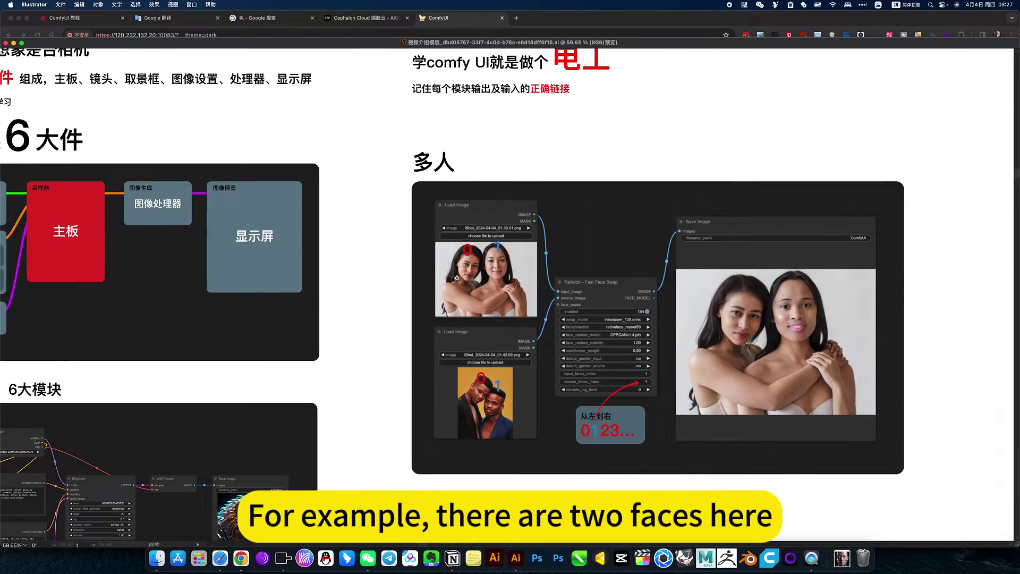
{"action": "scroll", "coordinate": [457, 278], "scroll_direction": "up", "scroll_amount": 4}
{"action": "scroll", "coordinate": [527, 280], "scroll_direction": "up", "scroll_amount": 4}
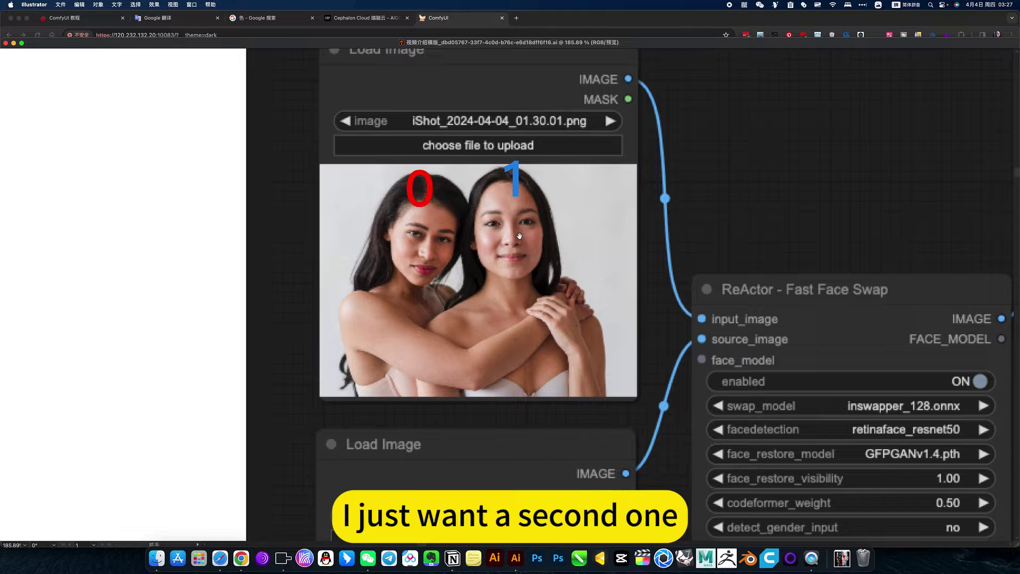
{"action": "scroll", "coordinate": [507, 244], "scroll_direction": "down", "scroll_amount": 3}
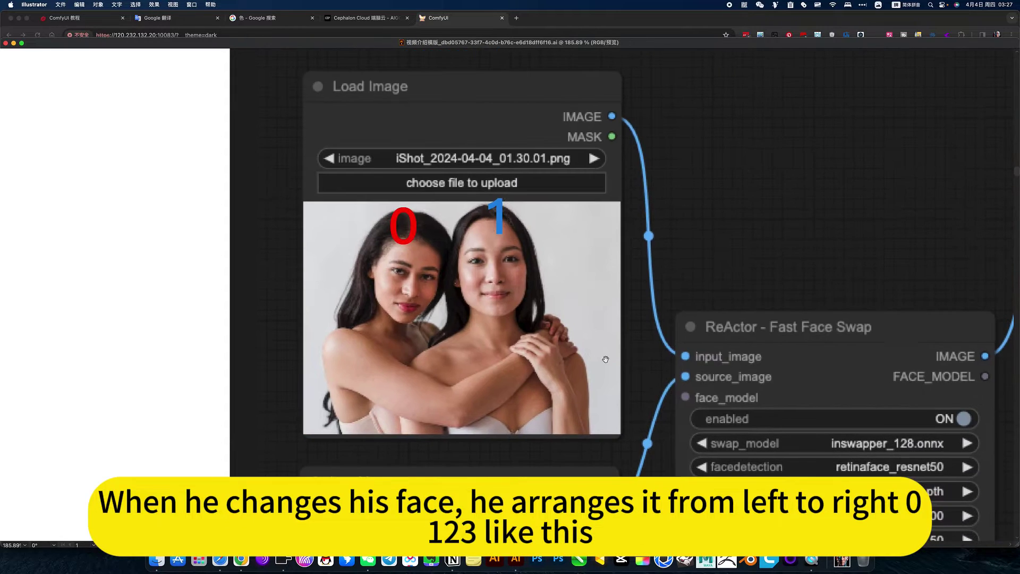
{"action": "scroll", "coordinate": [479, 200], "scroll_direction": "up", "scroll_amount": 2}
{"action": "scroll", "coordinate": [469, 189], "scroll_direction": "down", "scroll_amount": 5}
{"action": "scroll", "coordinate": [507, 303], "scroll_direction": "up", "scroll_amount": 3}
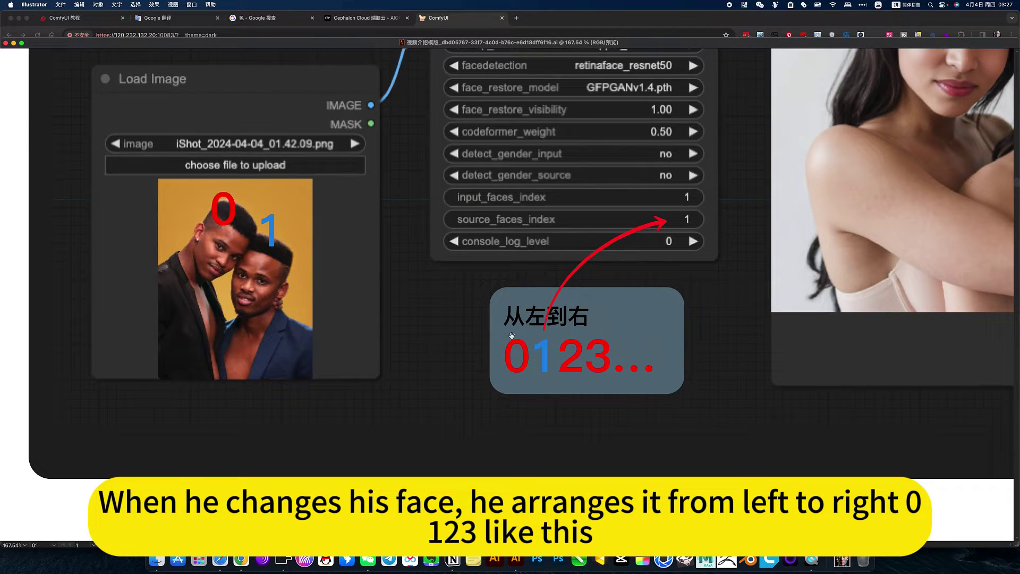
{"action": "left_click_drag", "start_coordinate": [595, 359], "coordinate": [328, 344]}
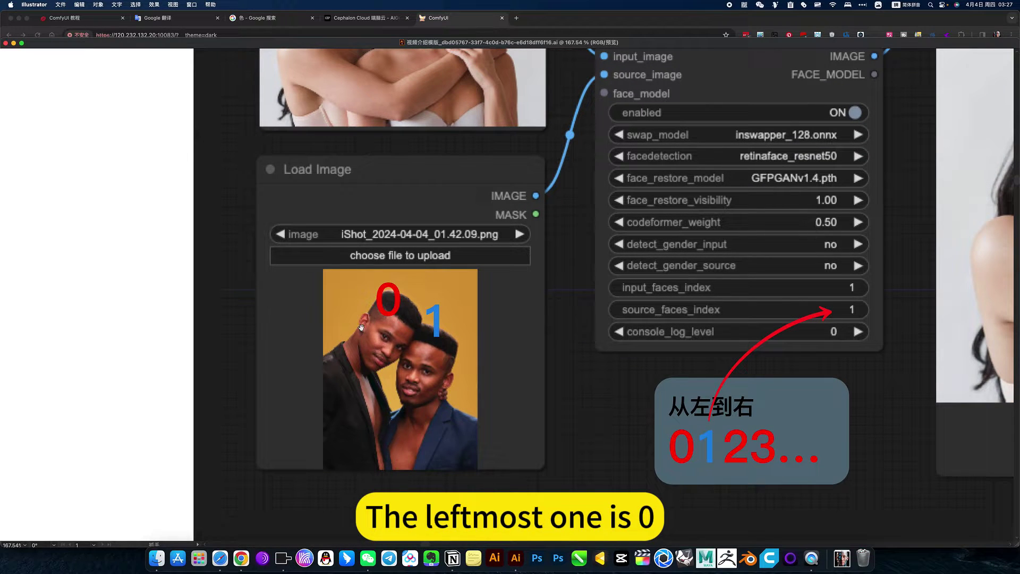
{"action": "left_click_drag", "start_coordinate": [420, 234], "coordinate": [411, 254]}
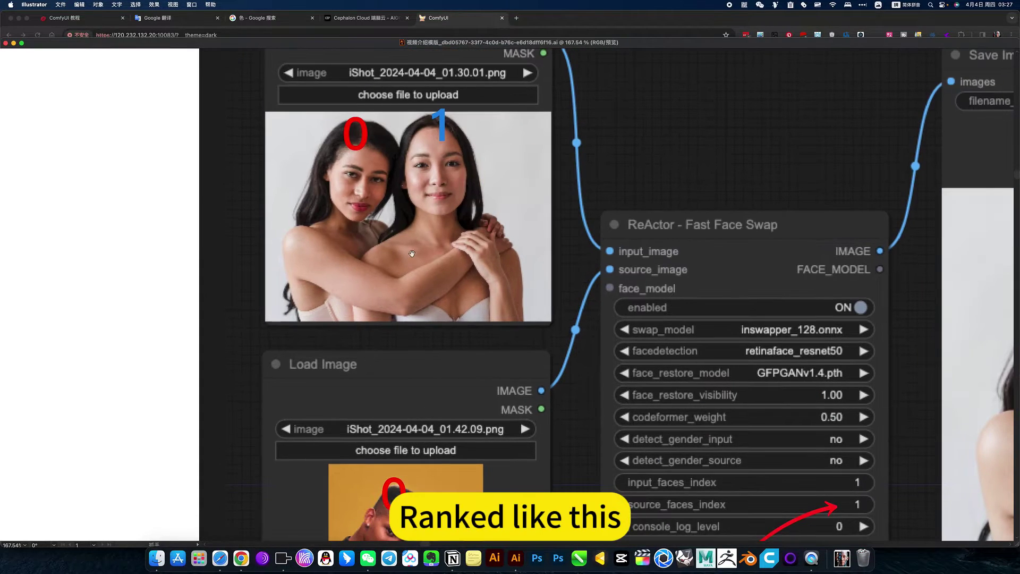
{"action": "scroll", "coordinate": [519, 205], "scroll_direction": "down", "scroll_amount": 2}
{"action": "left_click_drag", "start_coordinate": [453, 173], "coordinate": [382, 147]}
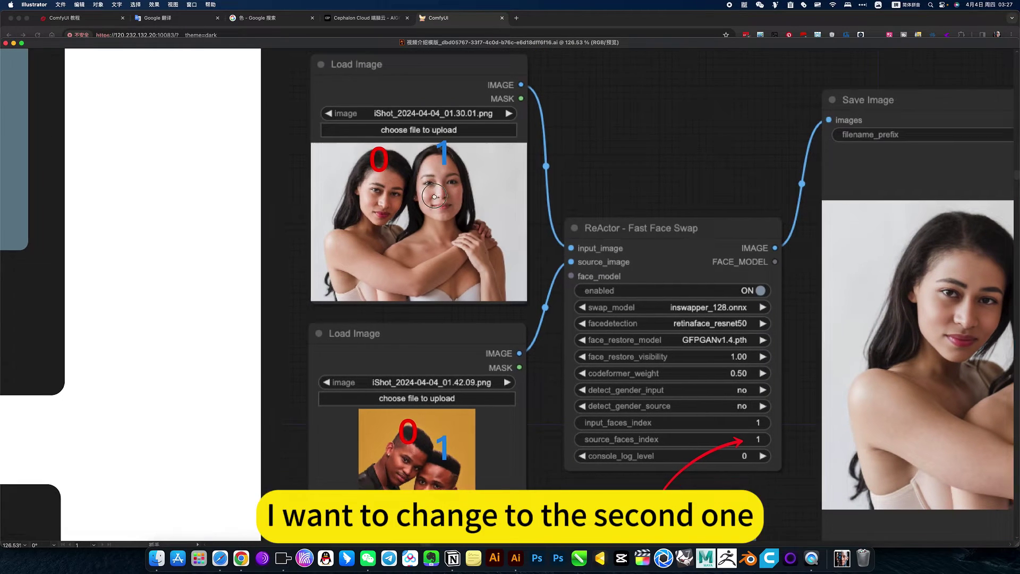
{"action": "scroll", "coordinate": [700, 402], "scroll_direction": "down", "scroll_amount": 2}
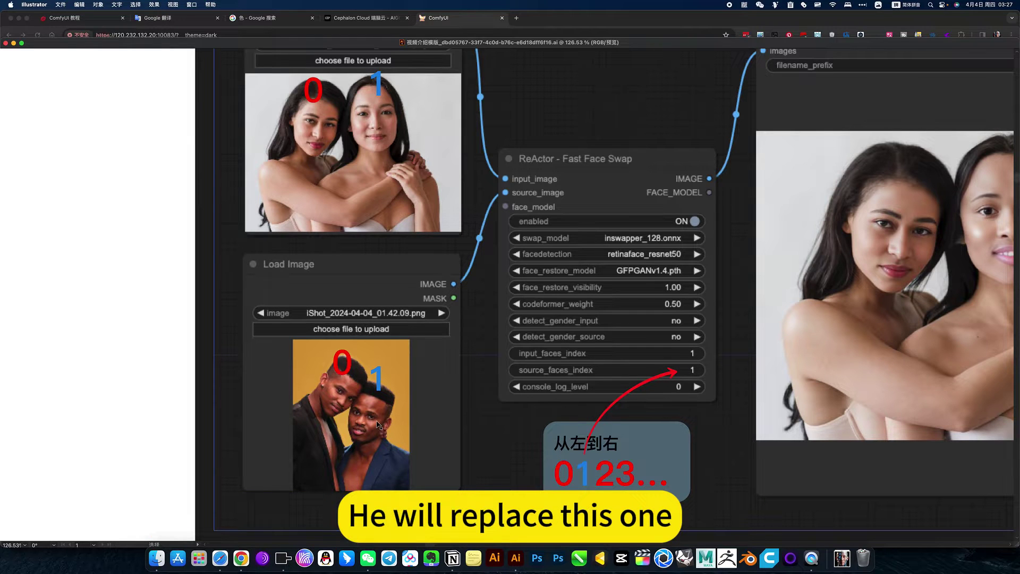
{"action": "left_click_drag", "start_coordinate": [375, 150], "coordinate": [351, 168]}
{"action": "left_click_drag", "start_coordinate": [917, 271], "coordinate": [622, 298]}
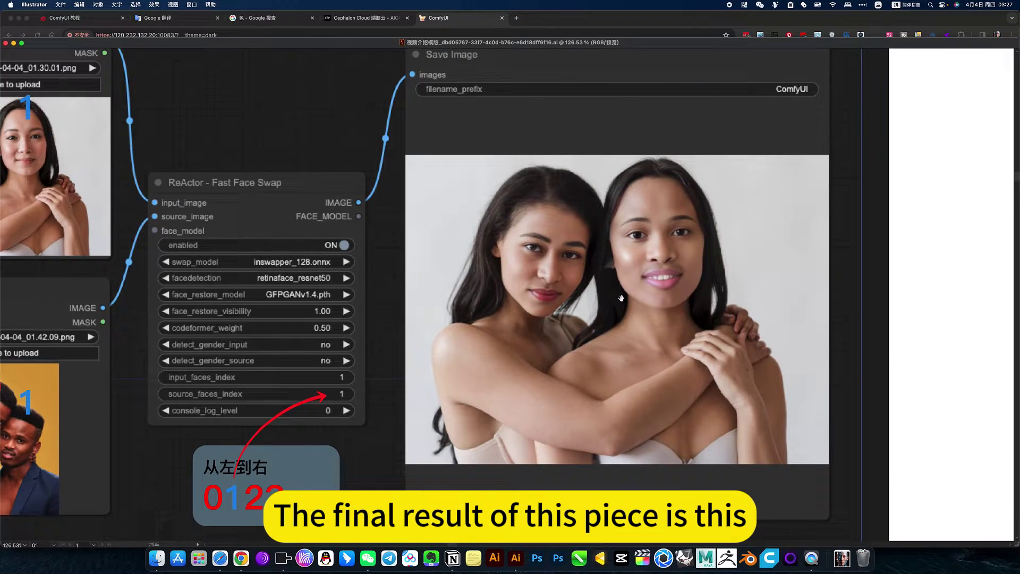
{"action": "left_click_drag", "start_coordinate": [229, 234], "coordinate": [373, 275]}
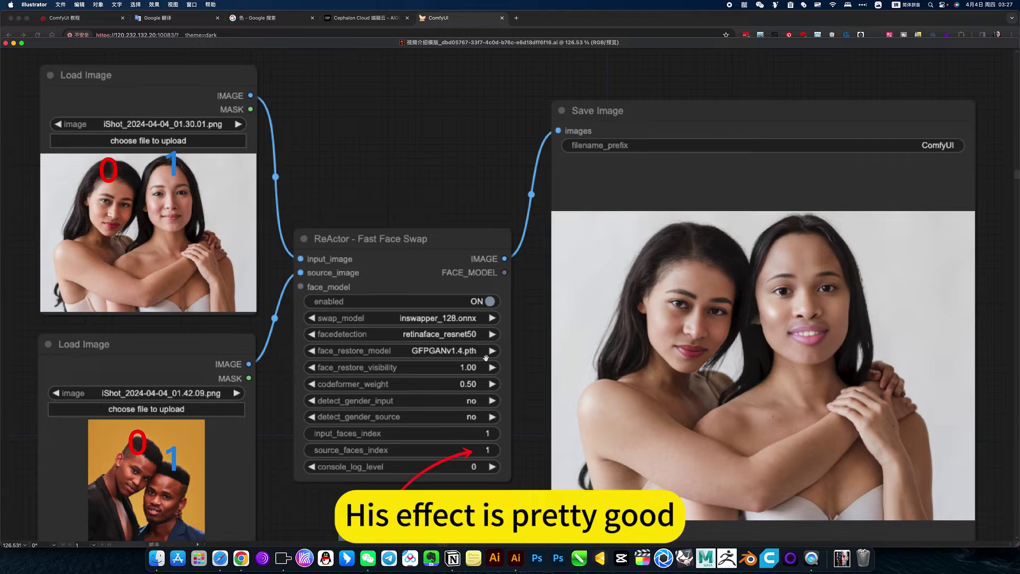
{"action": "scroll", "coordinate": [485, 358], "scroll_direction": "down", "scroll_amount": 5}
{"action": "scroll", "coordinate": [453, 334], "scroll_direction": "down", "scroll_amount": 5}
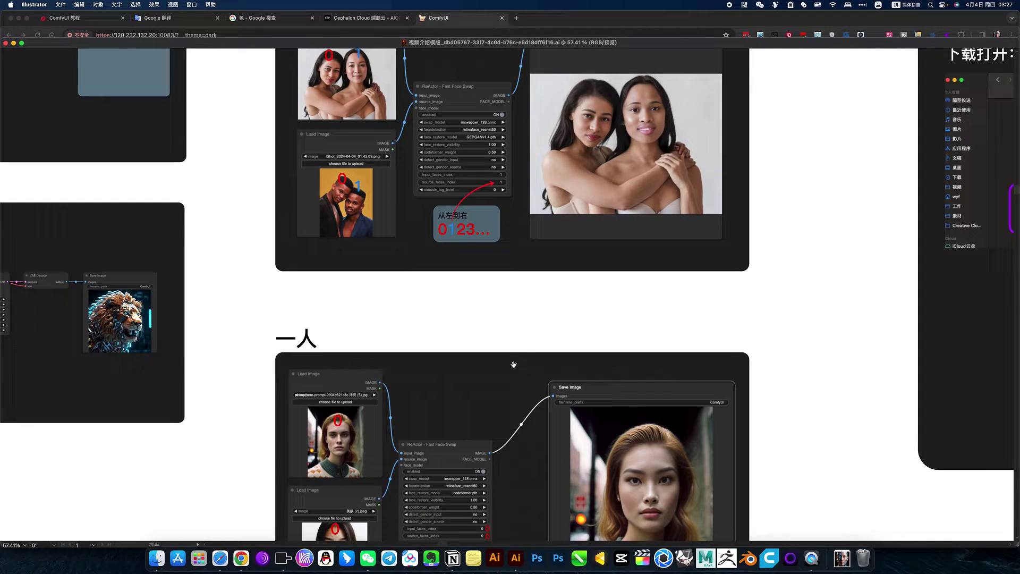
{"action": "scroll", "coordinate": [479, 343], "scroll_direction": "down", "scroll_amount": 3}
{"action": "scroll", "coordinate": [497, 352], "scroll_direction": "down", "scroll_amount": 1}
{"action": "scroll", "coordinate": [497, 353], "scroll_direction": "up", "scroll_amount": 5}
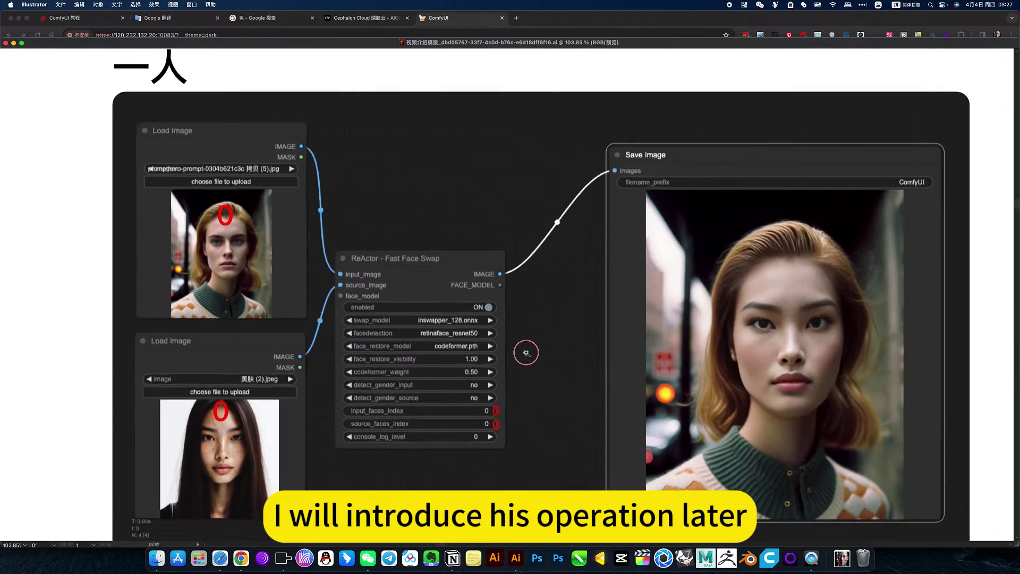
{"action": "scroll", "coordinate": [502, 359], "scroll_direction": "up", "scroll_amount": 3}
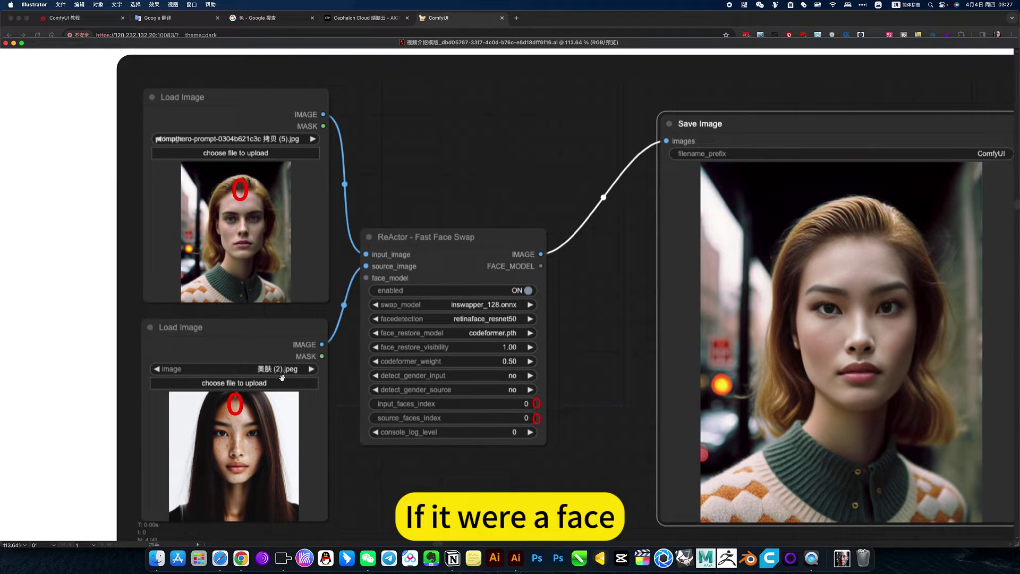
{"action": "scroll", "coordinate": [510, 413], "scroll_direction": "up", "scroll_amount": 3}
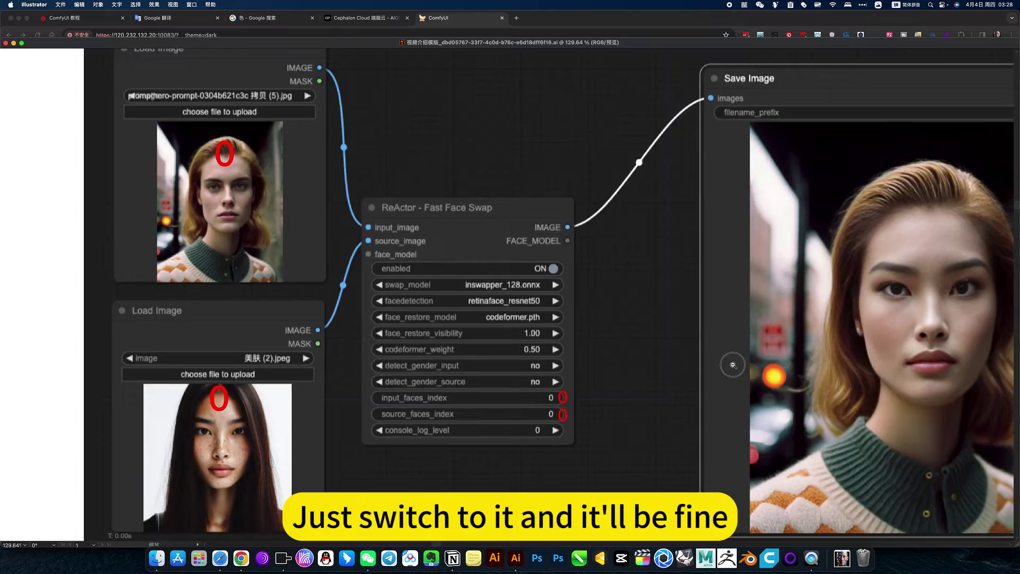
{"action": "scroll", "coordinate": [927, 357], "scroll_direction": "down", "scroll_amount": 5}
Step: Review the installation package, folder download and ComfyUI Manager screenshots, then show all windows
{"action": "mouse_move", "coordinate": [620, 340]}
{"action": "left_mouse_down"}
{"action": "mouse_move", "coordinate": [636, 340]}
{"action": "mouse_move", "coordinate": [635, 263]}
{"action": "left_mouse_up"}
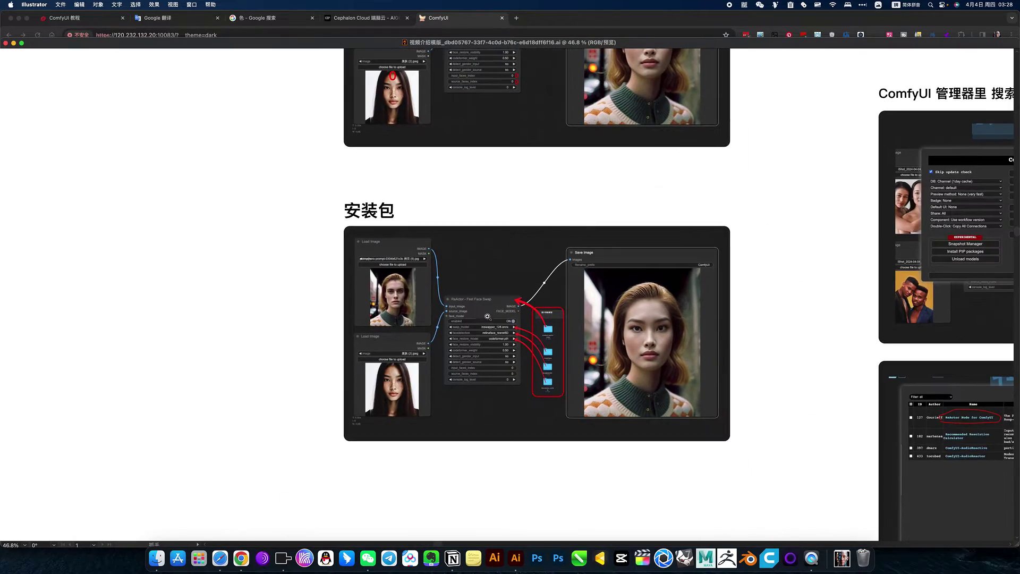
{"action": "scroll", "coordinate": [629, 362], "scroll_direction": "up", "scroll_amount": 5}
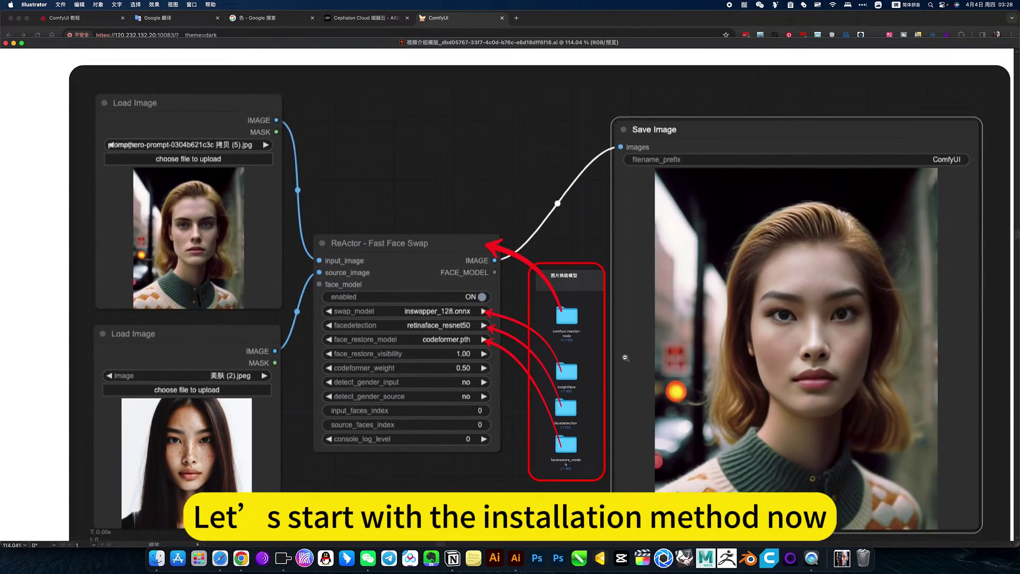
{"action": "scroll", "coordinate": [628, 362], "scroll_direction": "down", "scroll_amount": 3}
{"action": "scroll", "coordinate": [628, 362], "scroll_direction": "up", "scroll_amount": 5}
{"action": "scroll", "coordinate": [624, 365], "scroll_direction": "up", "scroll_amount": 3}
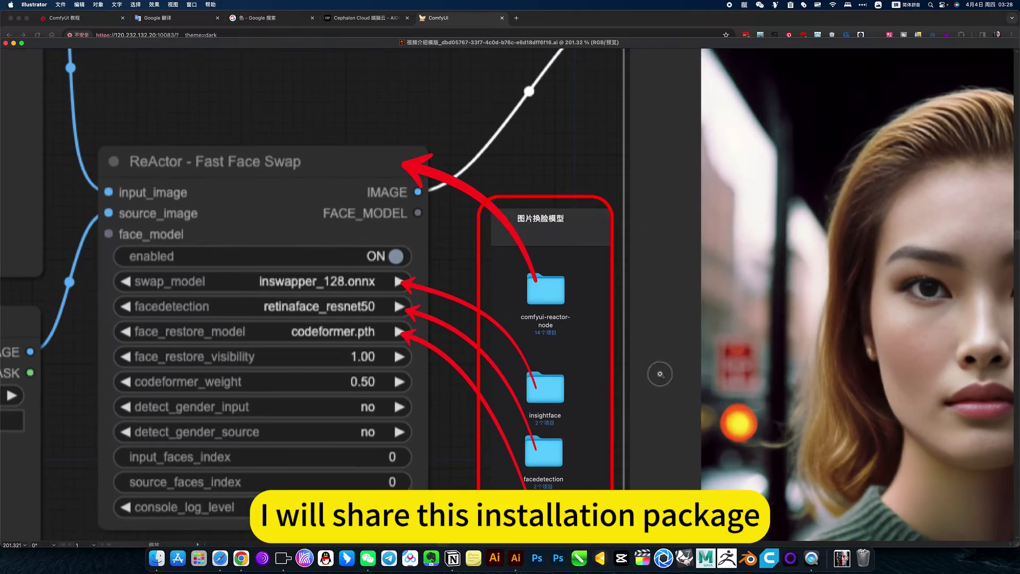
{"action": "scroll", "coordinate": [624, 366], "scroll_direction": "up", "scroll_amount": 2}
{"action": "scroll", "coordinate": [469, 328], "scroll_direction": "down", "scroll_amount": 5}
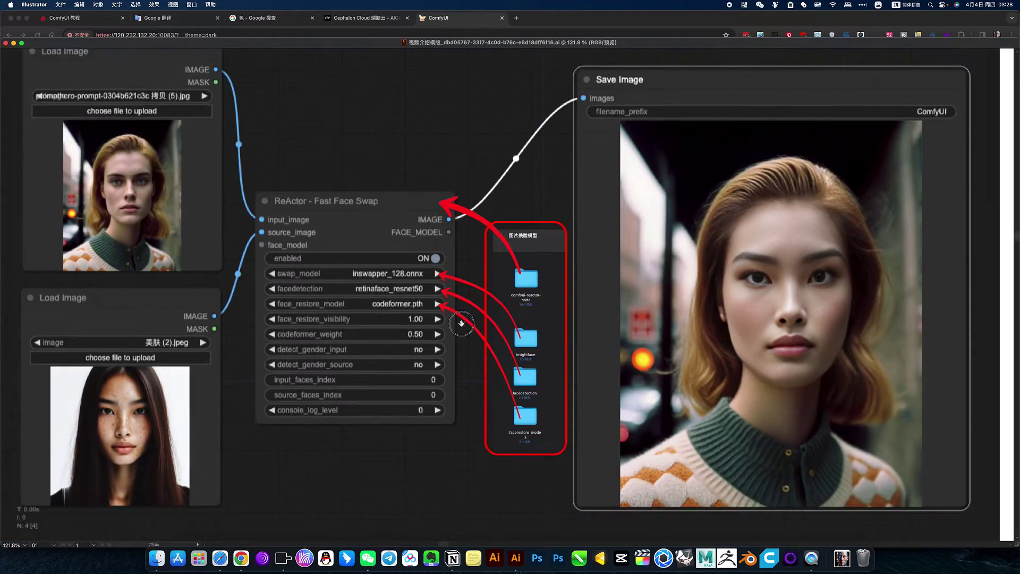
{"action": "scroll", "coordinate": [586, 341], "scroll_direction": "up", "scroll_amount": 5}
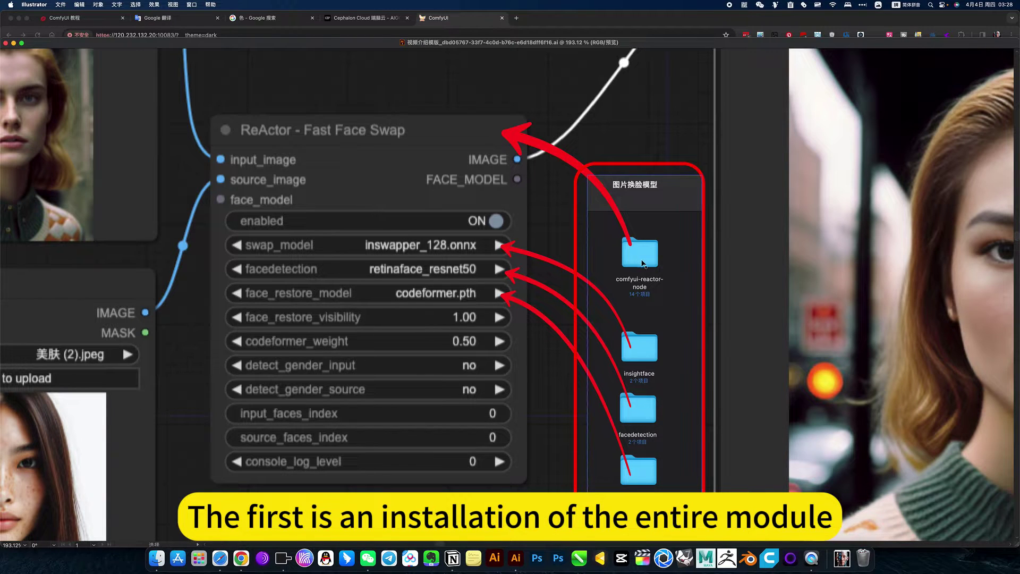
{"action": "scroll", "coordinate": [637, 255], "scroll_direction": "down", "scroll_amount": 8}
{"action": "scroll", "coordinate": [510, 287], "scroll_direction": "up", "scroll_amount": 5}
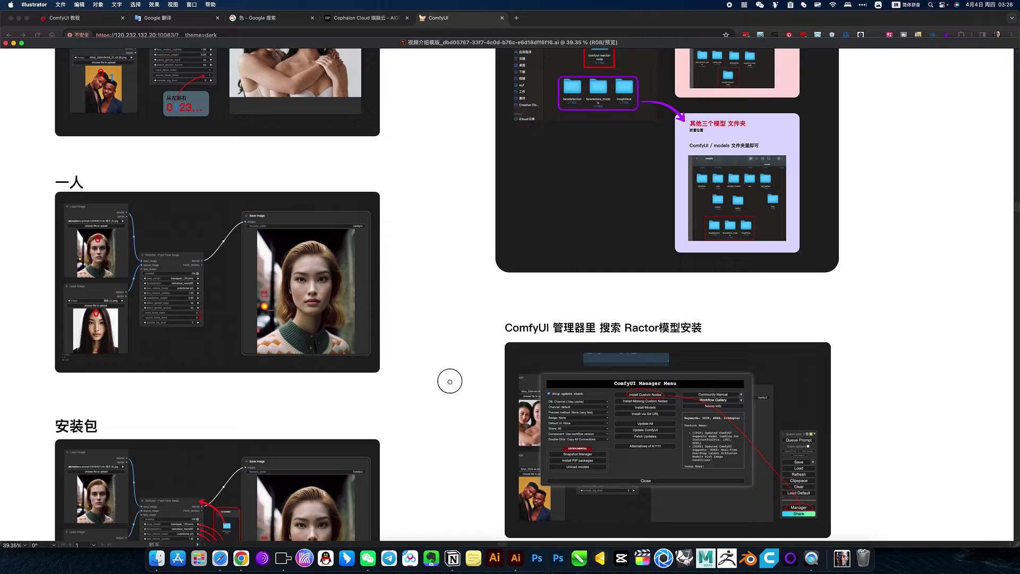
{"action": "scroll", "coordinate": [518, 265], "scroll_direction": "up", "scroll_amount": 4}
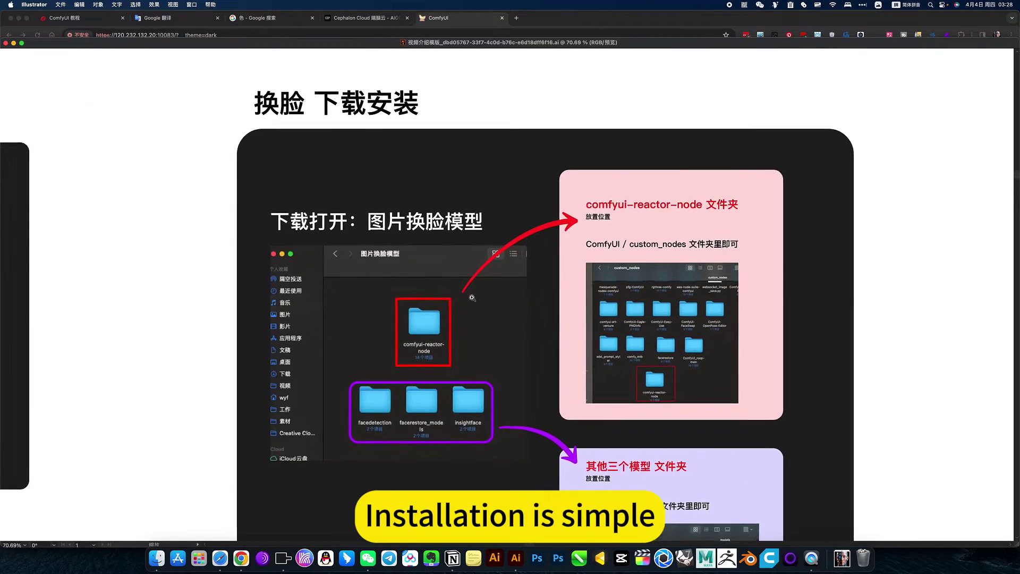
{"action": "scroll", "coordinate": [494, 295], "scroll_direction": "up", "scroll_amount": 4}
{"action": "scroll", "coordinate": [479, 322], "scroll_direction": "up", "scroll_amount": 3}
{"action": "left_click_drag", "start_coordinate": [510, 295], "coordinate": [436, 91]}
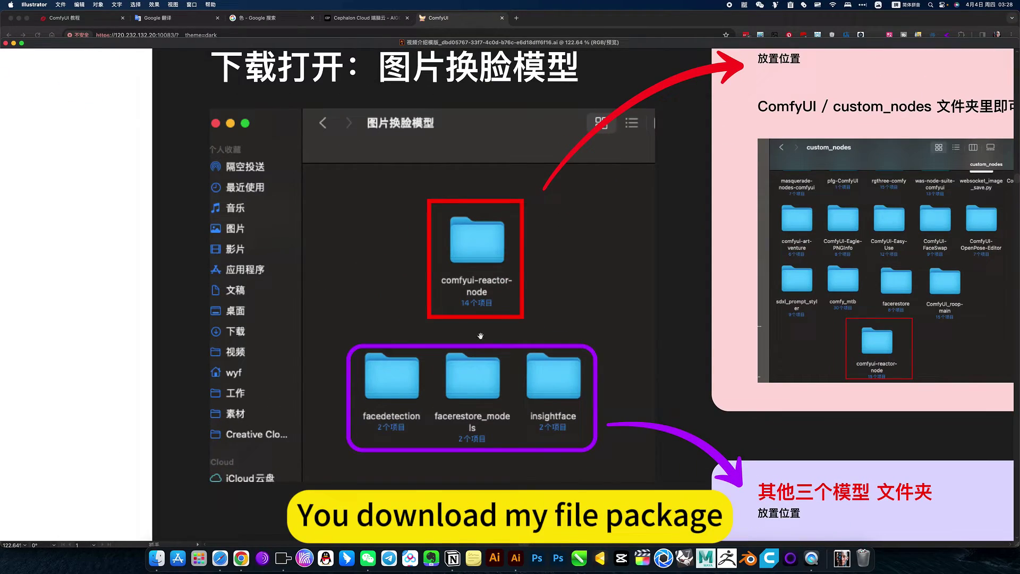
{"action": "scroll", "coordinate": [508, 376], "scroll_direction": "down", "scroll_amount": 4}
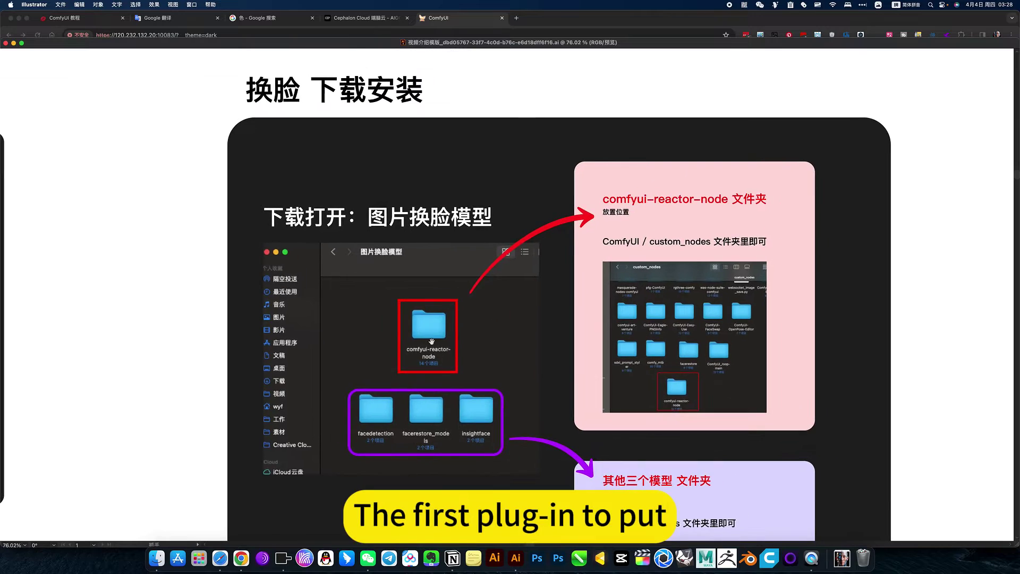
{"action": "scroll", "coordinate": [478, 358], "scroll_direction": "up", "scroll_amount": 3}
{"action": "scroll", "coordinate": [431, 335], "scroll_direction": "up", "scroll_amount": 3}
{"action": "left_click", "coordinate": [406, 376]}
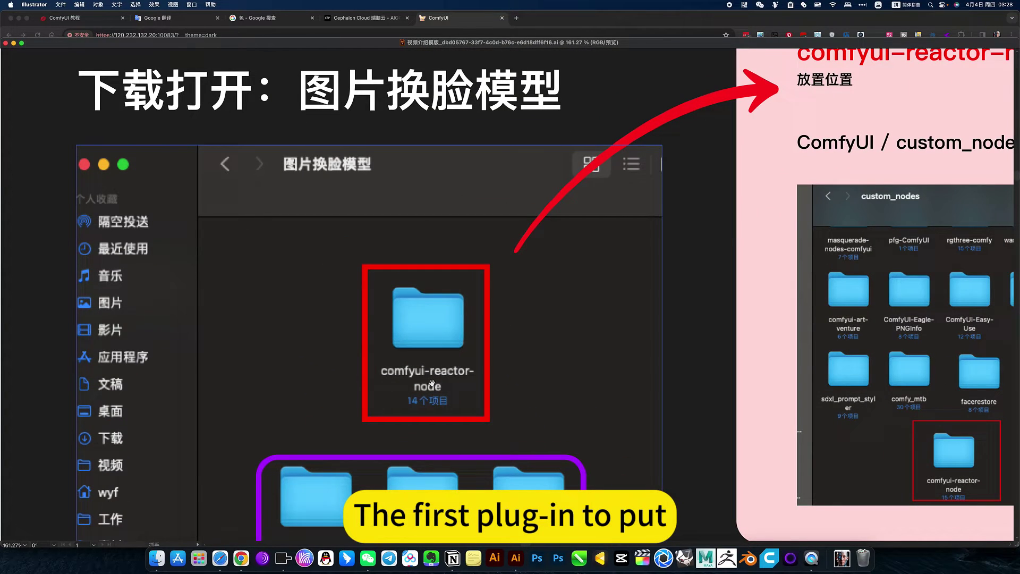
{"action": "scroll", "coordinate": [486, 375], "scroll_direction": "up", "scroll_amount": 2}
{"action": "scroll", "coordinate": [448, 256], "scroll_direction": "up", "scroll_amount": 3}
{"action": "scroll", "coordinate": [494, 260], "scroll_direction": "up", "scroll_amount": 2}
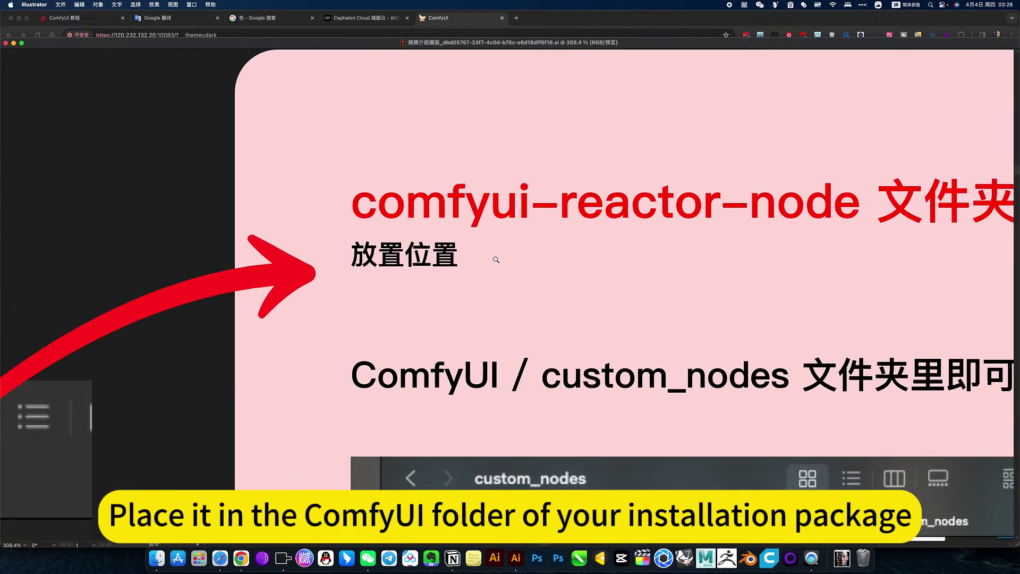
{"action": "scroll", "coordinate": [518, 224], "scroll_direction": "right", "scroll_amount": 5}
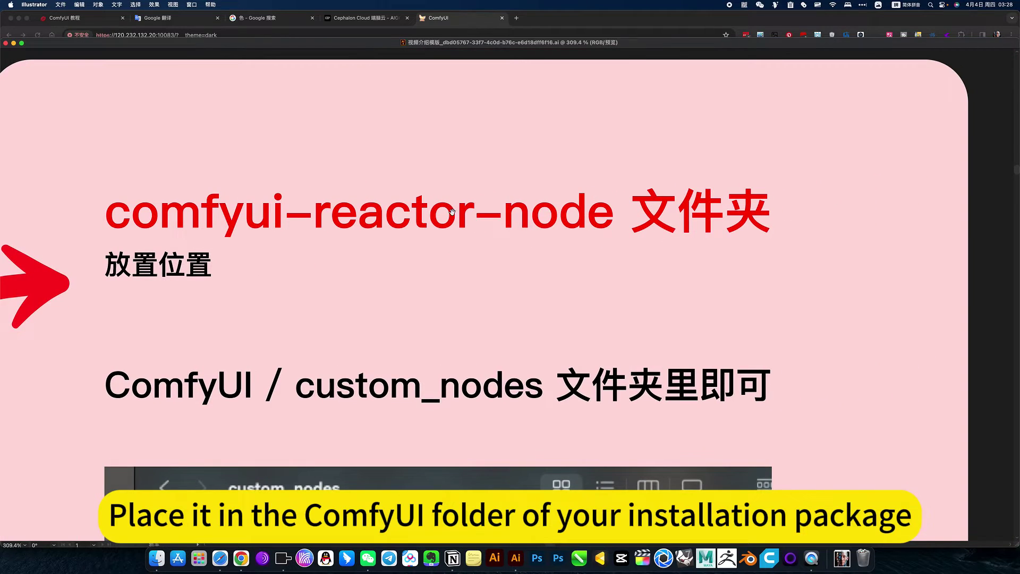
{"action": "scroll", "coordinate": [561, 254], "scroll_direction": "down", "scroll_amount": 3}
{"action": "scroll", "coordinate": [518, 280], "scroll_direction": "down", "scroll_amount": 5}
{"action": "scroll", "coordinate": [478, 319], "scroll_direction": "down", "scroll_amount": 3}
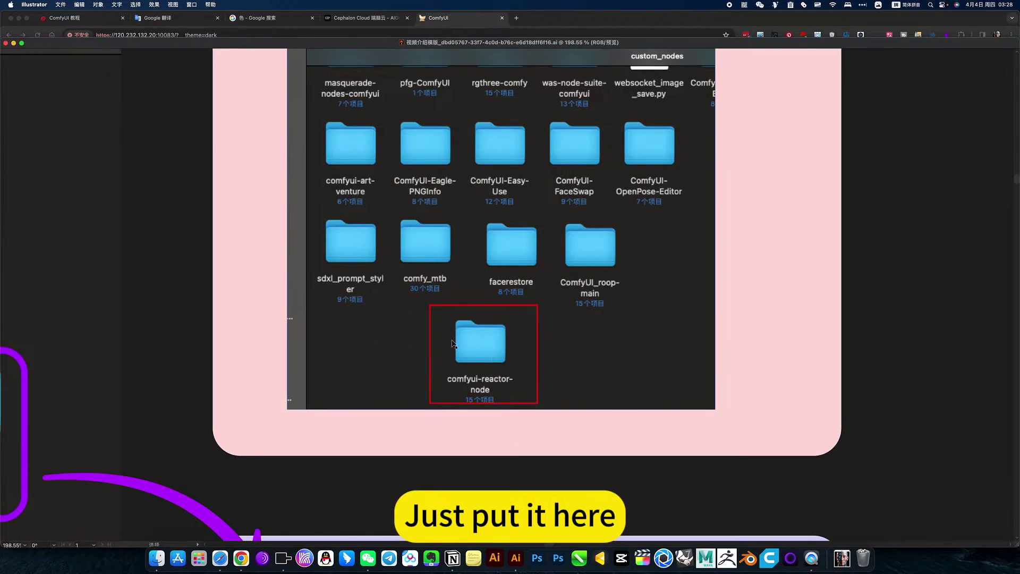
{"action": "scroll", "coordinate": [550, 348], "scroll_direction": "down", "scroll_amount": 5}
{"action": "scroll", "coordinate": [360, 303], "scroll_direction": "up", "scroll_amount": 3}
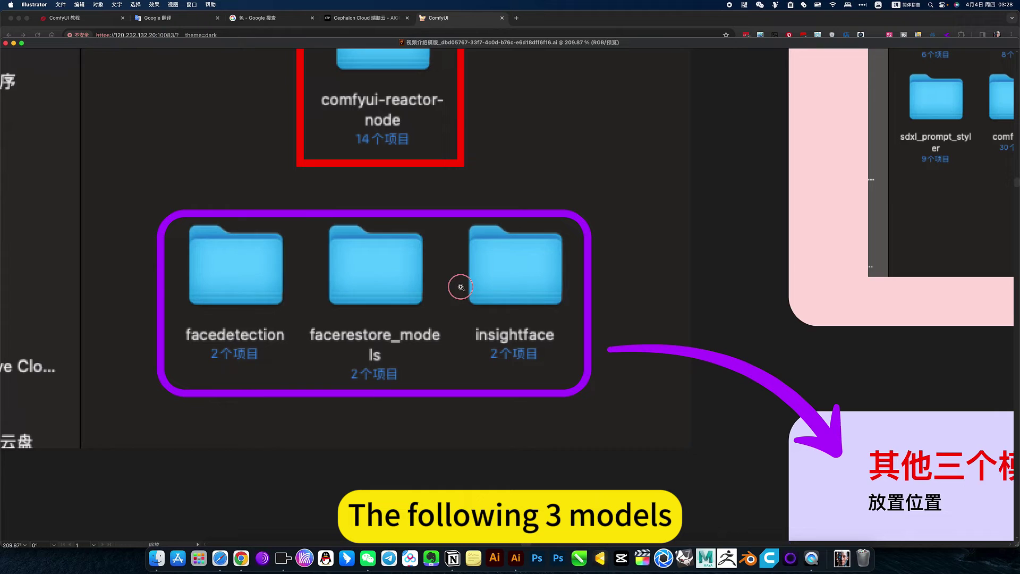
{"action": "scroll", "coordinate": [365, 339], "scroll_direction": "up", "scroll_amount": 4}
{"action": "scroll", "coordinate": [527, 332], "scroll_direction": "down", "scroll_amount": 5}
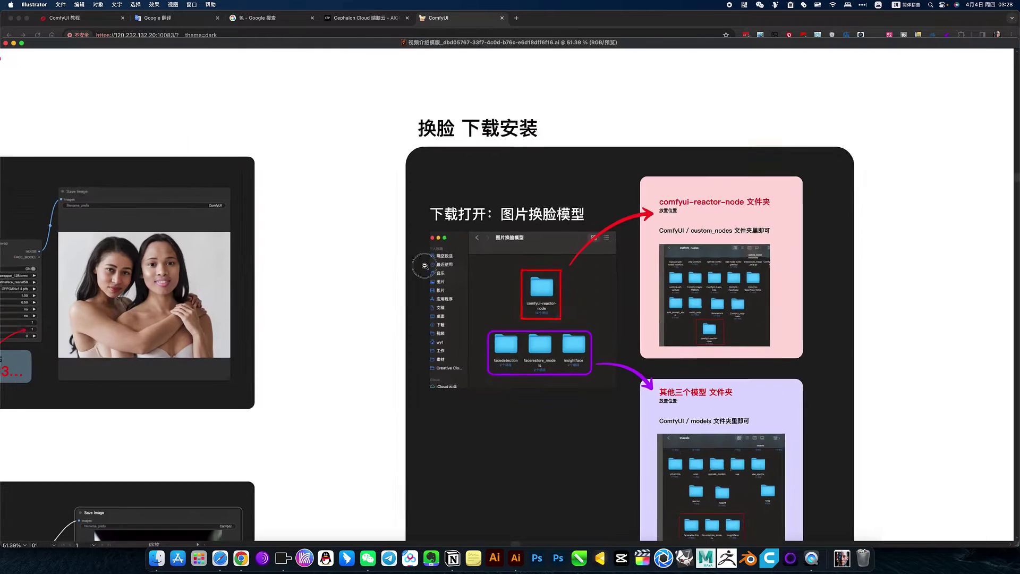
{"action": "scroll", "coordinate": [789, 383], "scroll_direction": "up", "scroll_amount": 5}
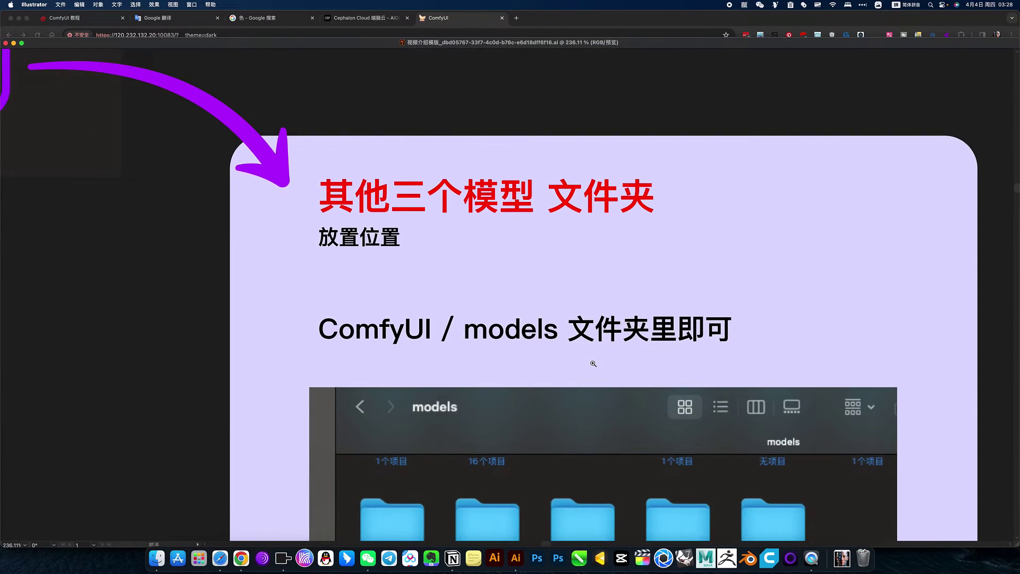
{"action": "scroll", "coordinate": [561, 336], "scroll_direction": "up", "scroll_amount": 5}
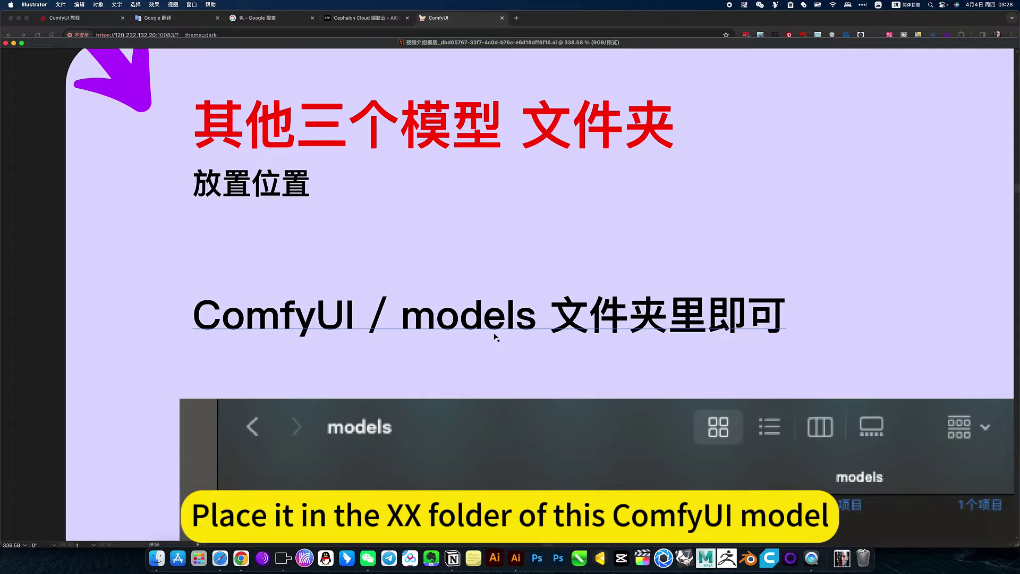
{"action": "scroll", "coordinate": [674, 322], "scroll_direction": "down", "scroll_amount": 5}
{"action": "scroll", "coordinate": [478, 279], "scroll_direction": "up", "scroll_amount": 3}
{"action": "scroll", "coordinate": [416, 189], "scroll_direction": "up", "scroll_amount": 2}
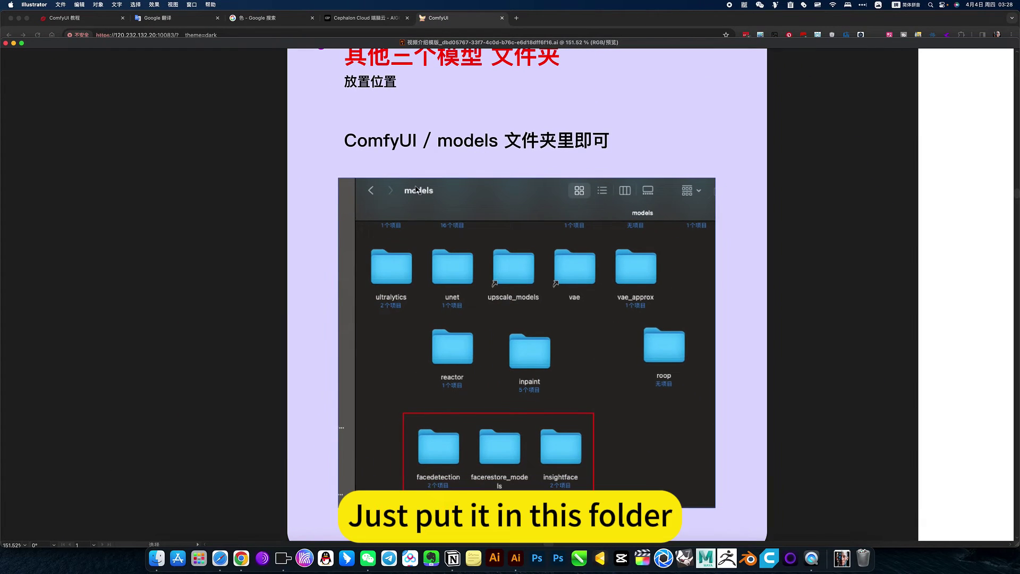
{"action": "scroll", "coordinate": [555, 464], "scroll_direction": "down", "scroll_amount": 3}
{"action": "scroll", "coordinate": [558, 447], "scroll_direction": "down", "scroll_amount": 3}
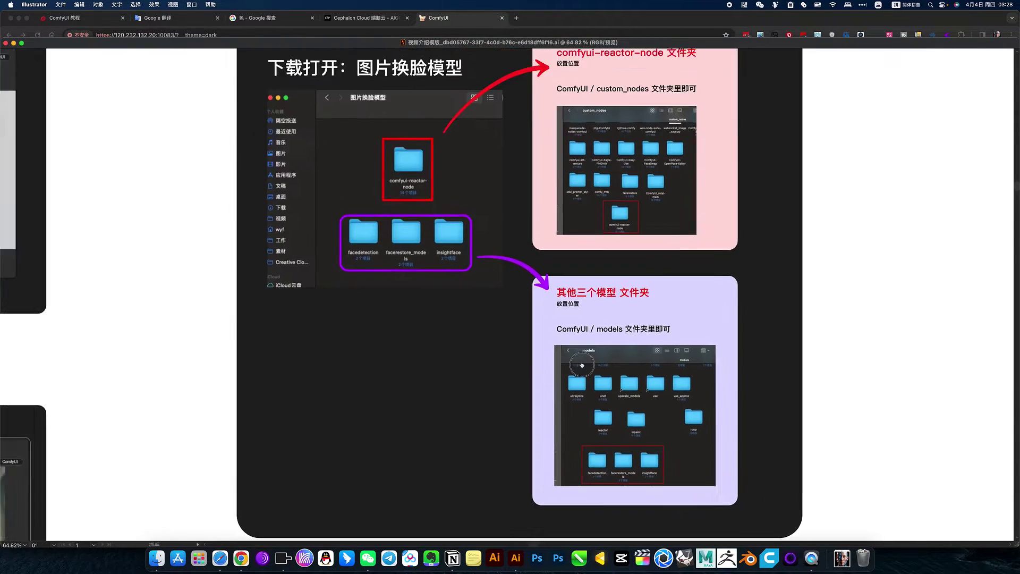
{"action": "scroll", "coordinate": [573, 434], "scroll_direction": "down", "scroll_amount": 3}
{"action": "scroll", "coordinate": [578, 430], "scroll_direction": "down", "scroll_amount": 5}
{"action": "scroll", "coordinate": [558, 359], "scroll_direction": "down", "scroll_amount": 4}
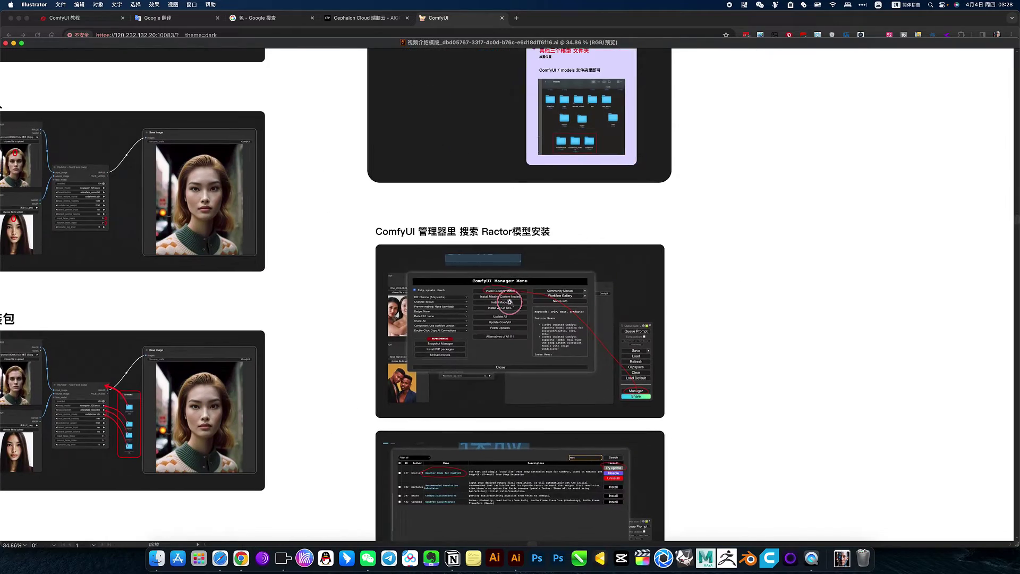
{"action": "scroll", "coordinate": [510, 303], "scroll_direction": "up", "scroll_amount": 4}
{"action": "scroll", "coordinate": [470, 225], "scroll_direction": "down", "scroll_amount": 2}
{"action": "scroll", "coordinate": [638, 359], "scroll_direction": "up", "scroll_amount": 4}
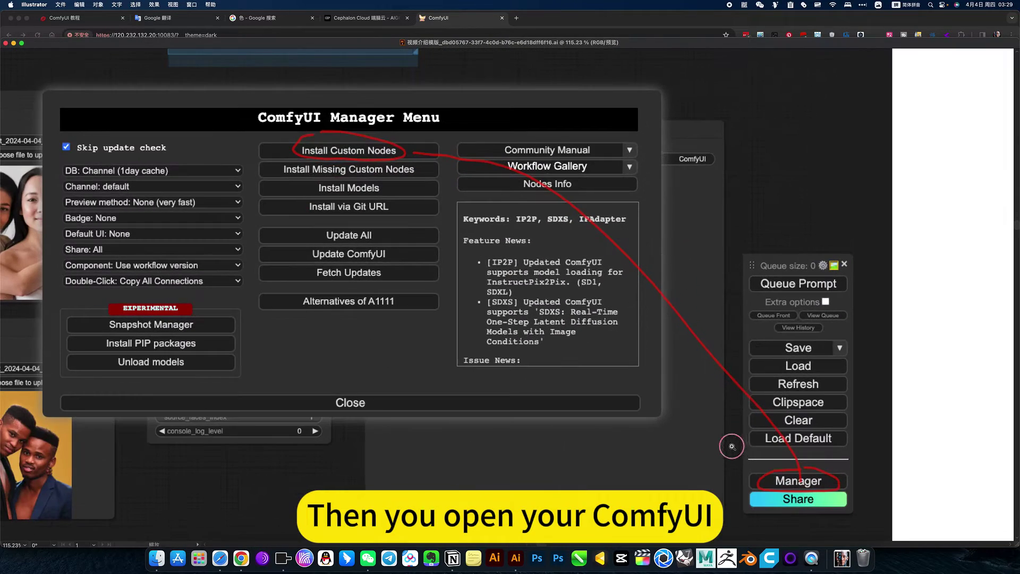
{"action": "left_click", "coordinate": [796, 475]}
{"action": "scroll", "coordinate": [809, 485], "scroll_direction": "down", "scroll_amount": 3}
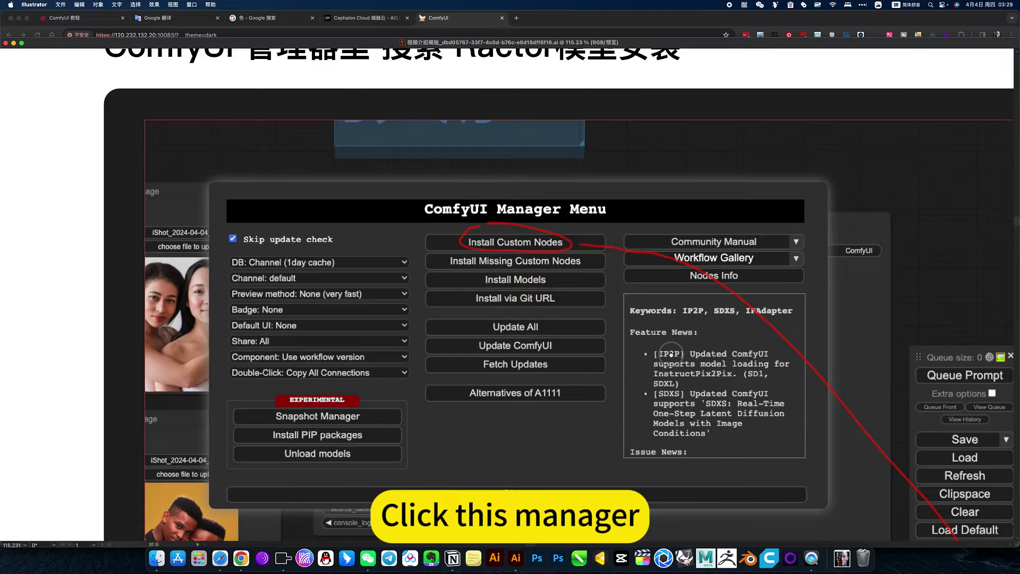
{"action": "scroll", "coordinate": [572, 280], "scroll_direction": "up", "scroll_amount": 3}
{"action": "scroll", "coordinate": [578, 292], "scroll_direction": "down", "scroll_amount": 3}
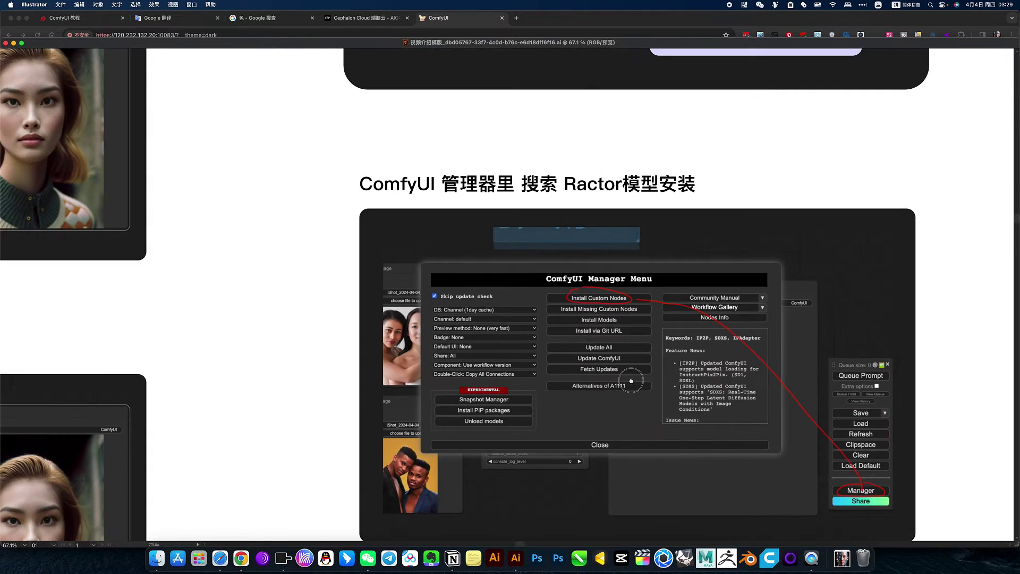
{"action": "scroll", "coordinate": [566, 312], "scroll_direction": "down", "scroll_amount": 5}
{"action": "scroll", "coordinate": [550, 274], "scroll_direction": "up", "scroll_amount": 2}
{"action": "scroll", "coordinate": [552, 277], "scroll_direction": "up", "scroll_amount": 4}
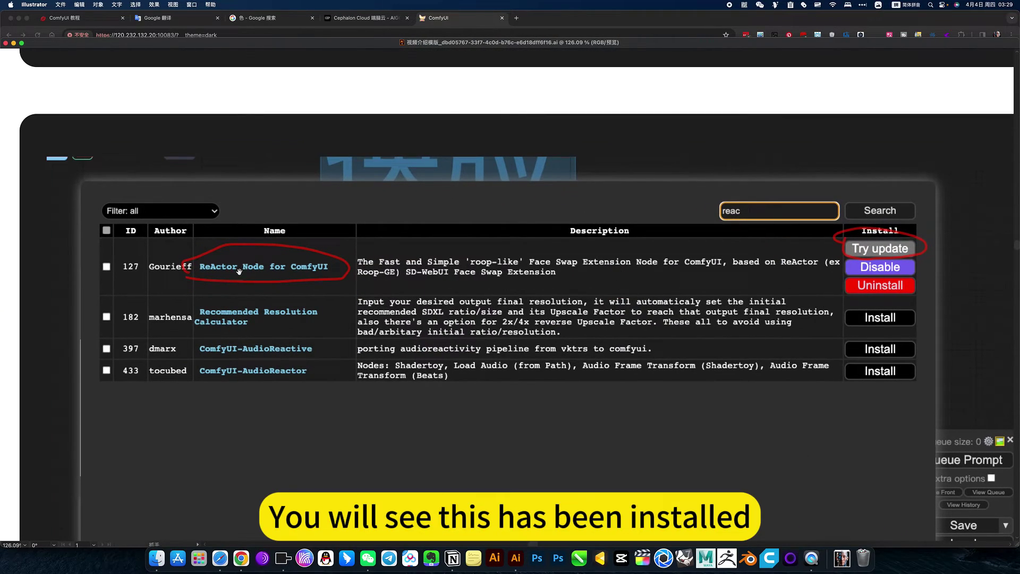
{"action": "scroll", "coordinate": [464, 267], "scroll_direction": "up", "scroll_amount": 2}
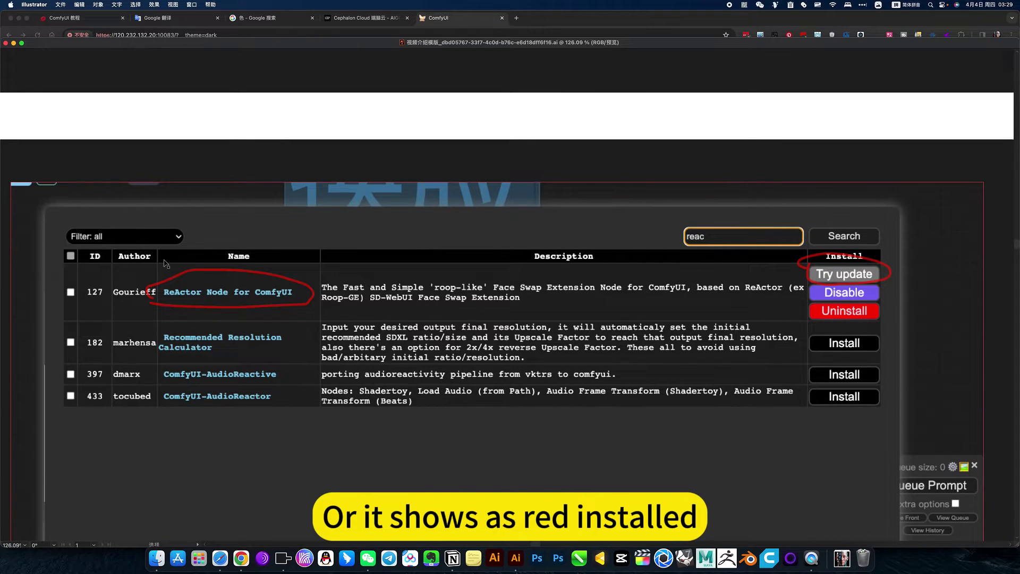
{"action": "scroll", "coordinate": [710, 282], "scroll_direction": "up", "scroll_amount": 3}
{"action": "scroll", "coordinate": [713, 287], "scroll_direction": "up", "scroll_amount": 3}
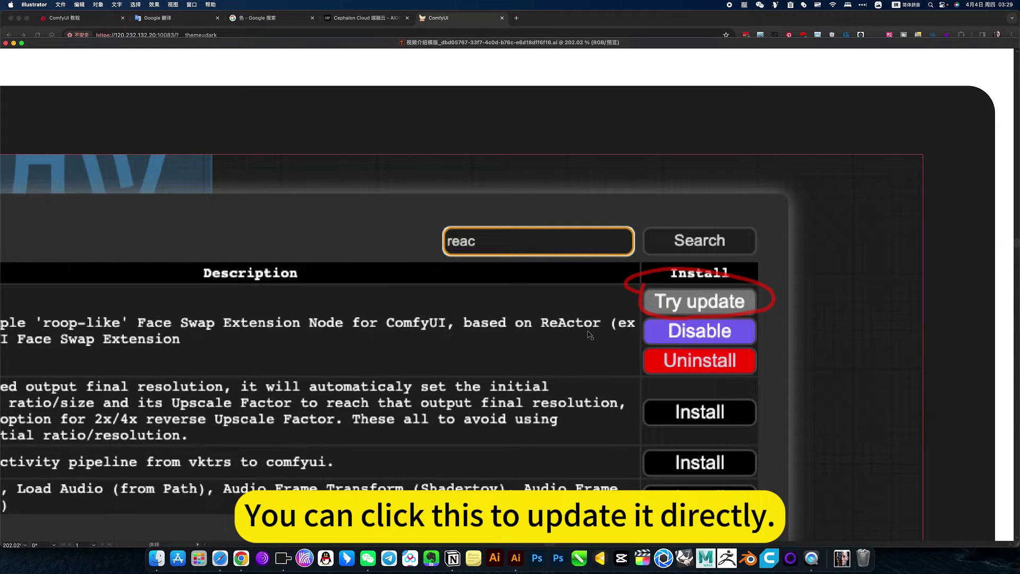
{"action": "scroll", "coordinate": [589, 335], "scroll_direction": "down", "scroll_amount": 3}
{"action": "scroll", "coordinate": [478, 335], "scroll_direction": "down", "scroll_amount": 3}
{"action": "scroll", "coordinate": [432, 338], "scroll_direction": "down", "scroll_amount": 2}
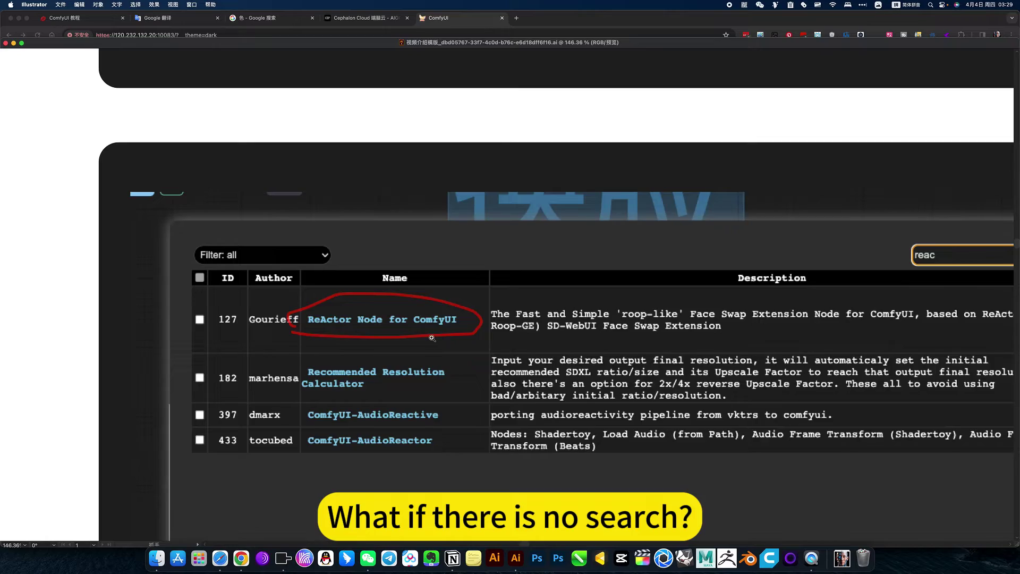
{"action": "scroll", "coordinate": [432, 338], "scroll_direction": "up", "scroll_amount": 2}
{"action": "scroll", "coordinate": [684, 316], "scroll_direction": "up", "scroll_amount": 3}
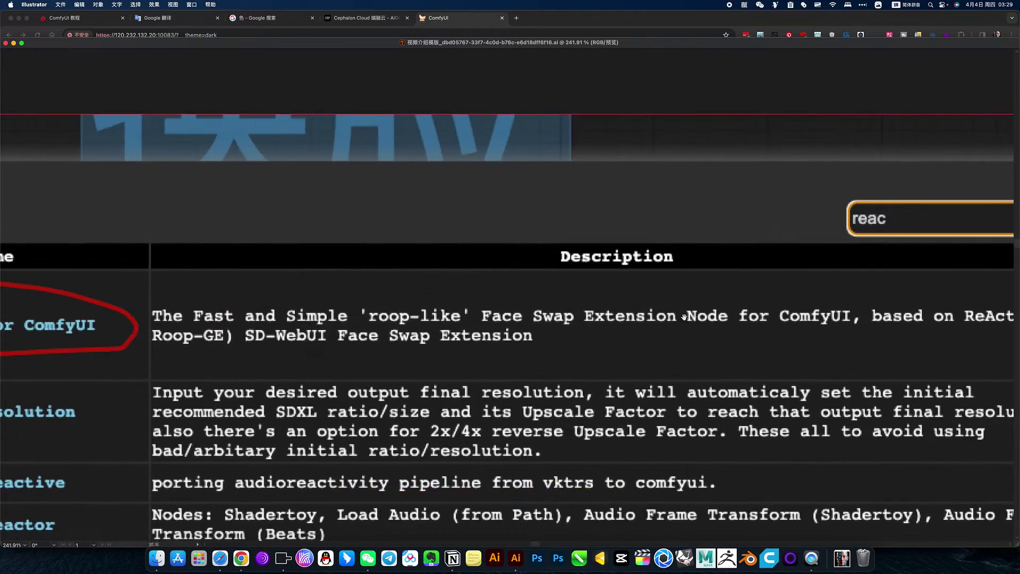
{"action": "scroll", "coordinate": [684, 316], "scroll_direction": "down", "scroll_amount": 3}
{"action": "scroll", "coordinate": [645, 232], "scroll_direction": "up", "scroll_amount": 6}
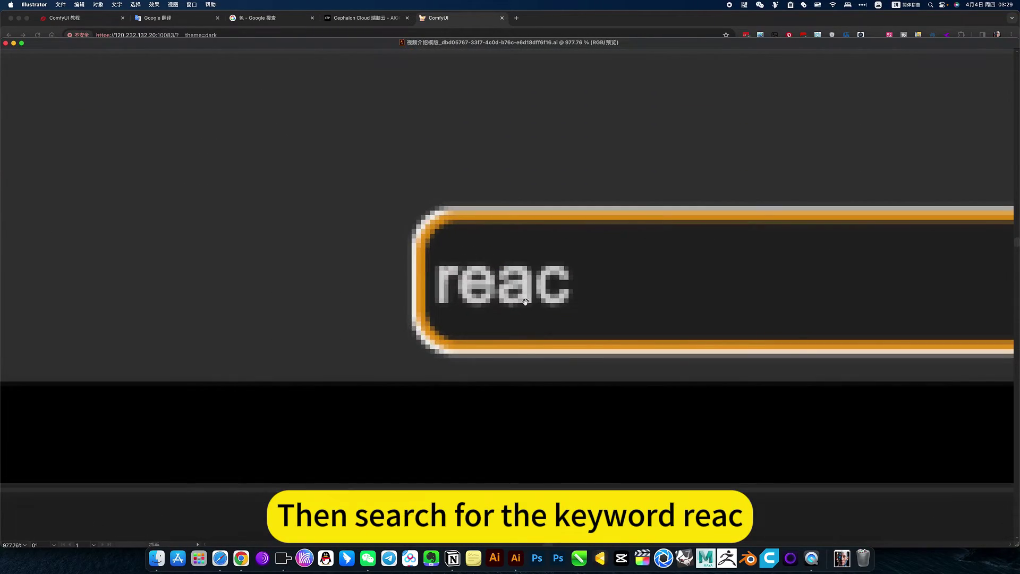
{"action": "scroll", "coordinate": [525, 302], "scroll_direction": "down", "scroll_amount": 4}
{"action": "scroll", "coordinate": [701, 239], "scroll_direction": "down", "scroll_amount": 3}
{"action": "scroll", "coordinate": [479, 318], "scroll_direction": "up", "scroll_amount": 3}
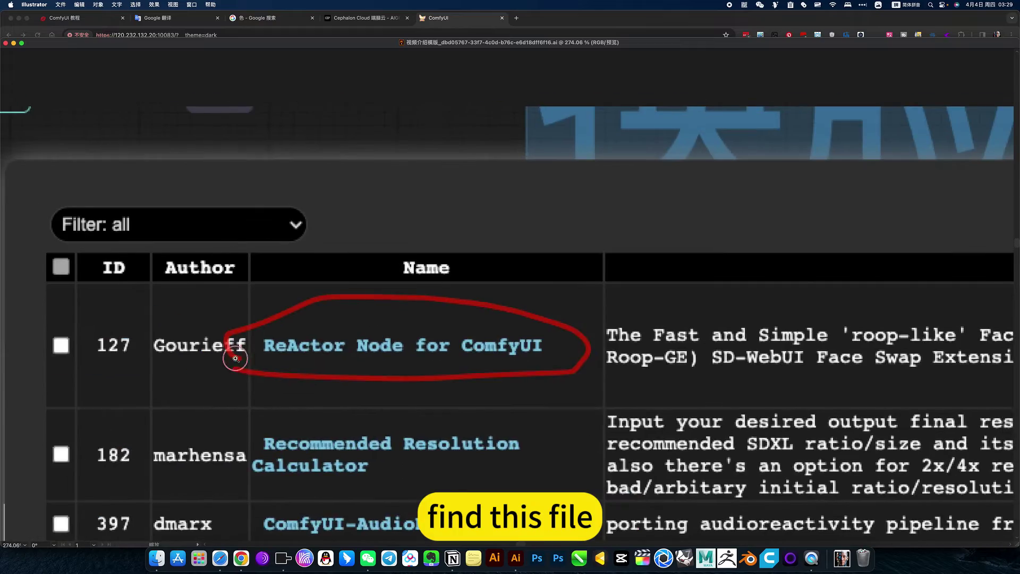
{"action": "scroll", "coordinate": [235, 359], "scroll_direction": "up", "scroll_amount": 3}
{"action": "scroll", "coordinate": [530, 346], "scroll_direction": "down", "scroll_amount": 5}
{"action": "scroll", "coordinate": [559, 318], "scroll_direction": "up", "scroll_amount": 3}
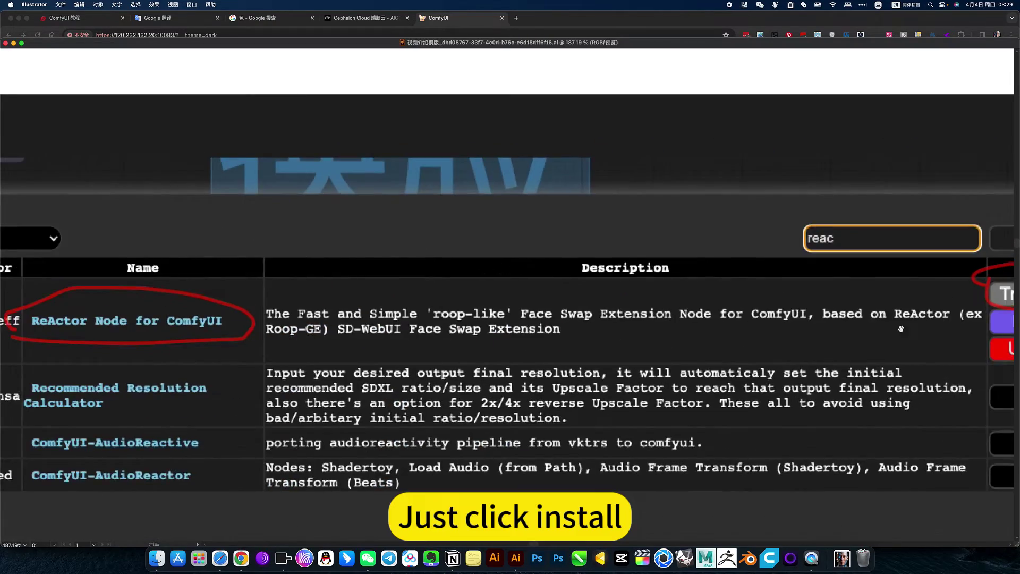
{"action": "scroll", "coordinate": [558, 319], "scroll_direction": "up", "scroll_amount": 2}
{"action": "scroll", "coordinate": [567, 303], "scroll_direction": "down", "scroll_amount": 6}
{"action": "scroll", "coordinate": [566, 304], "scroll_direction": "down", "scroll_amount": 4}
{"action": "scroll", "coordinate": [478, 279], "scroll_direction": "up", "scroll_amount": 3}
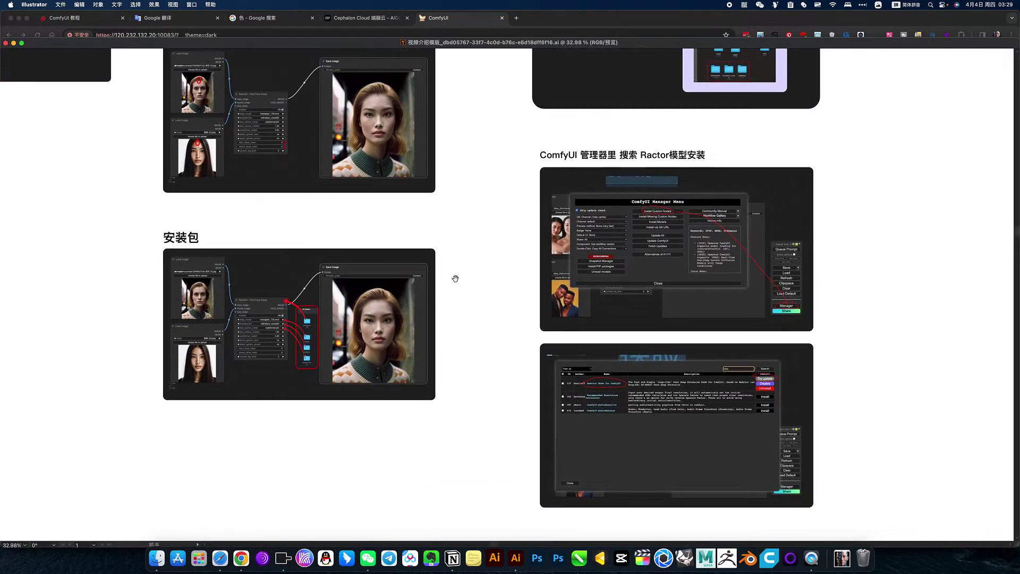
{"action": "scroll", "coordinate": [478, 279], "scroll_direction": "up", "scroll_amount": 4}
{"action": "scroll", "coordinate": [707, 350], "scroll_direction": "up", "scroll_amount": 5}
{"action": "scroll", "coordinate": [707, 350], "scroll_direction": "up", "scroll_amount": 3}
{"action": "scroll", "coordinate": [707, 352], "scroll_direction": "down", "scroll_amount": 3}
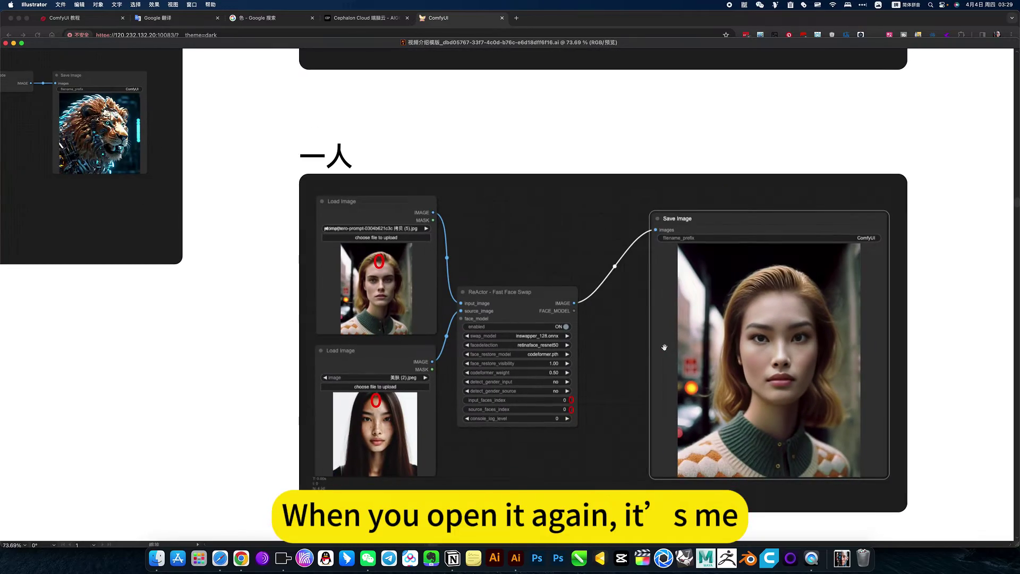
{"action": "scroll", "coordinate": [594, 299], "scroll_direction": "down", "scroll_amount": 5}
{"action": "scroll", "coordinate": [558, 303], "scroll_direction": "up", "scroll_amount": 2}
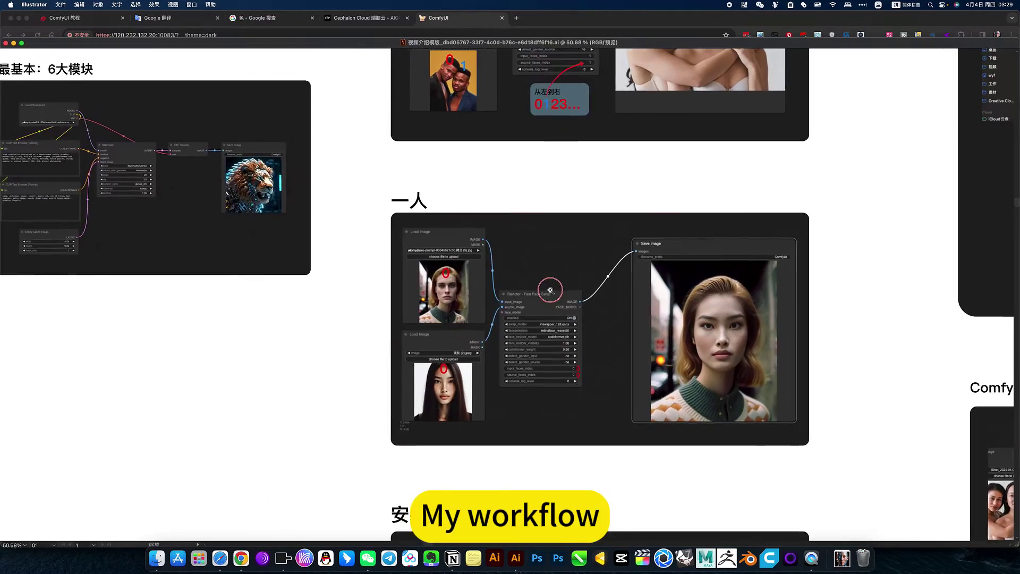
{"action": "key", "text": "ctrl+Up"}
Step: Open the ComfyUI 教程 Notion page and expand the 换脸 下载设置 toggle
{"action": "left_click", "coordinate": [393, 318]}
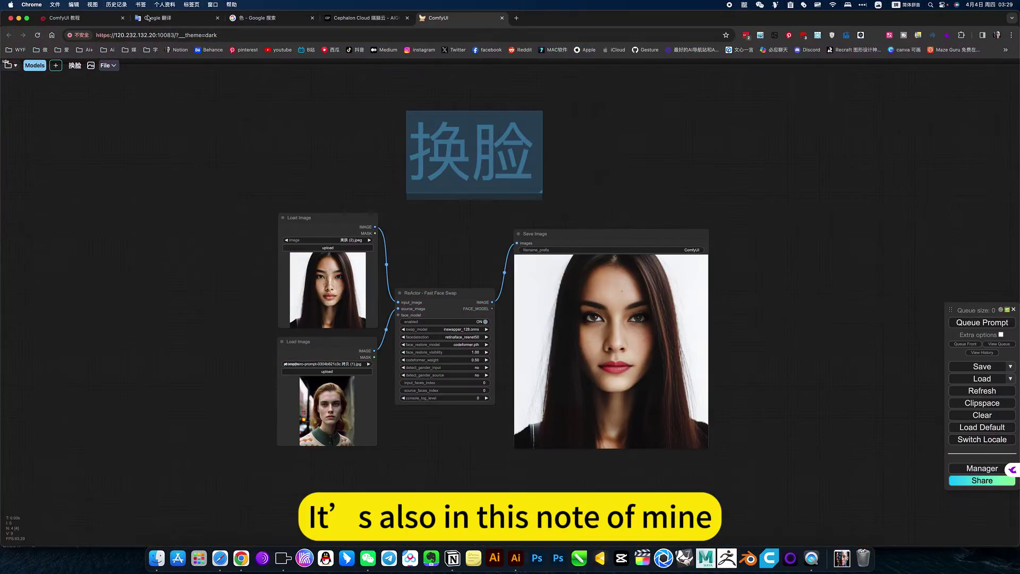
{"action": "left_click", "coordinate": [72, 18]}
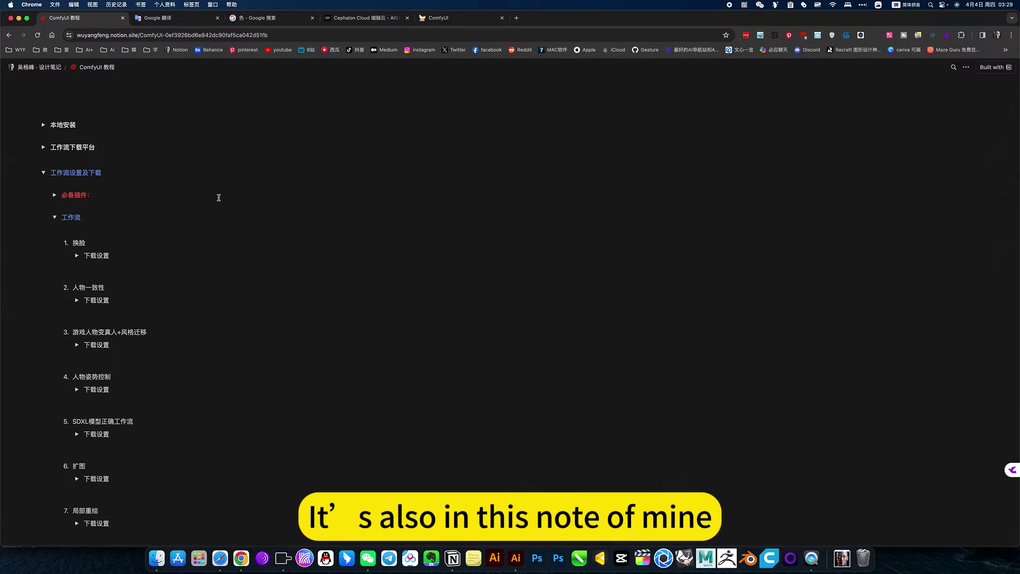
{"action": "left_click", "coordinate": [77, 257]}
{"action": "scroll", "coordinate": [239, 319], "scroll_direction": "down", "scroll_amount": 5}
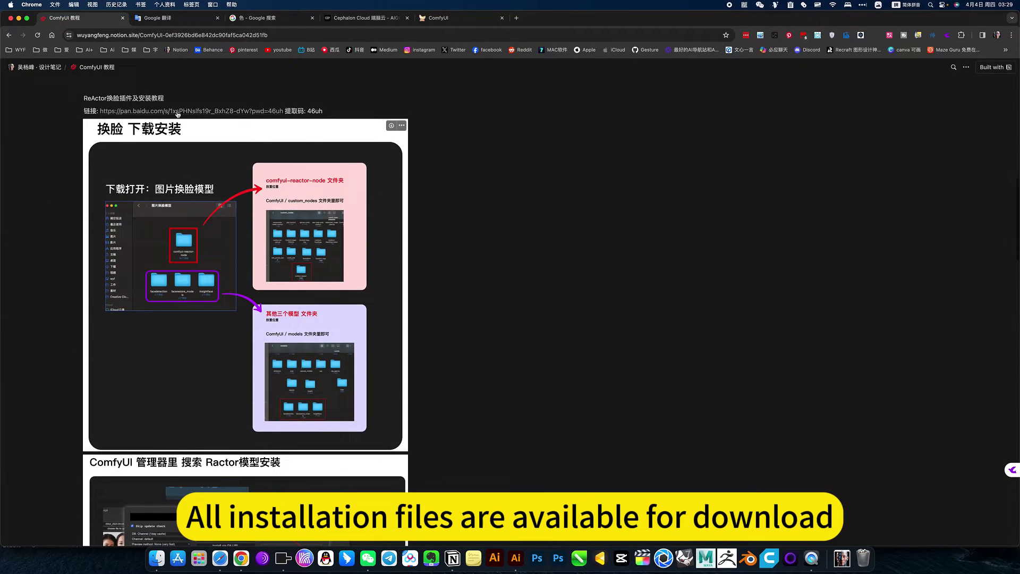
{"action": "scroll", "coordinate": [135, 116], "scroll_direction": "up", "scroll_amount": 2}
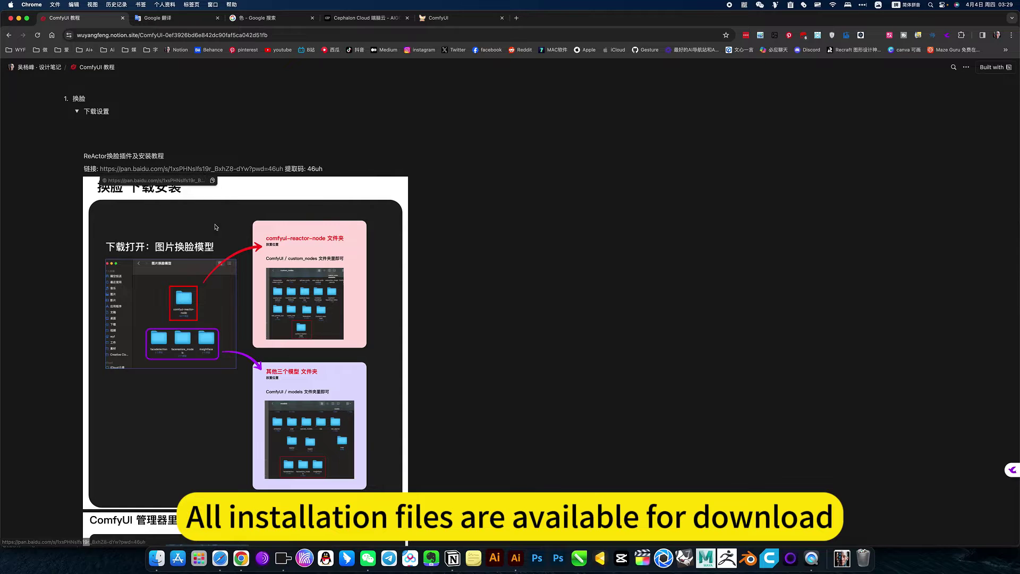
{"action": "scroll", "coordinate": [215, 239], "scroll_direction": "down", "scroll_amount": 5}
{"action": "scroll", "coordinate": [224, 264], "scroll_direction": "down", "scroll_amount": 5}
{"action": "scroll", "coordinate": [226, 273], "scroll_direction": "down", "scroll_amount": 4}
{"action": "scroll", "coordinate": [227, 273], "scroll_direction": "down", "scroll_amount": 5}
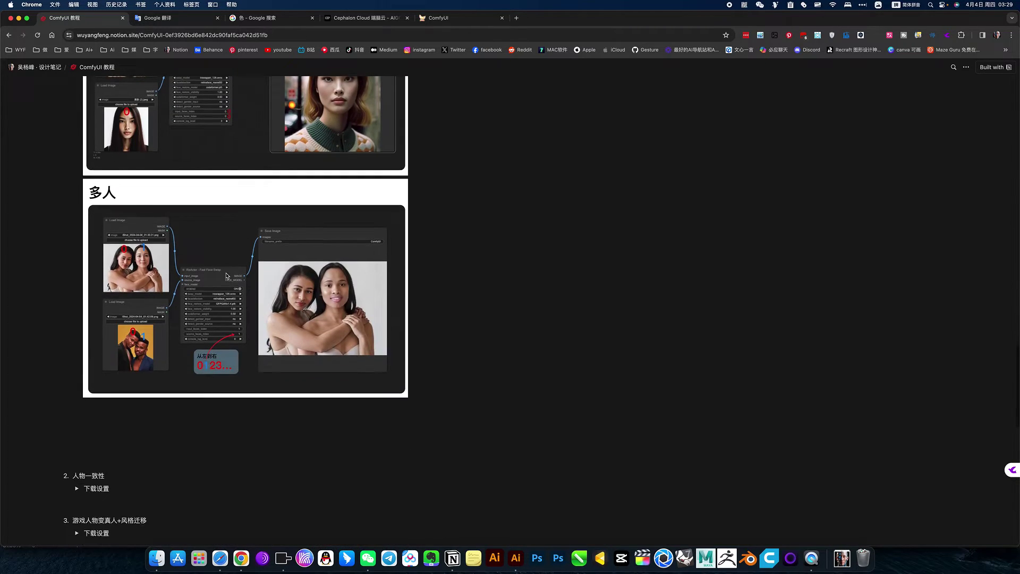
{"action": "scroll", "coordinate": [229, 287], "scroll_direction": "up", "scroll_amount": 5}
{"action": "scroll", "coordinate": [229, 287], "scroll_direction": "up", "scroll_amount": 2}
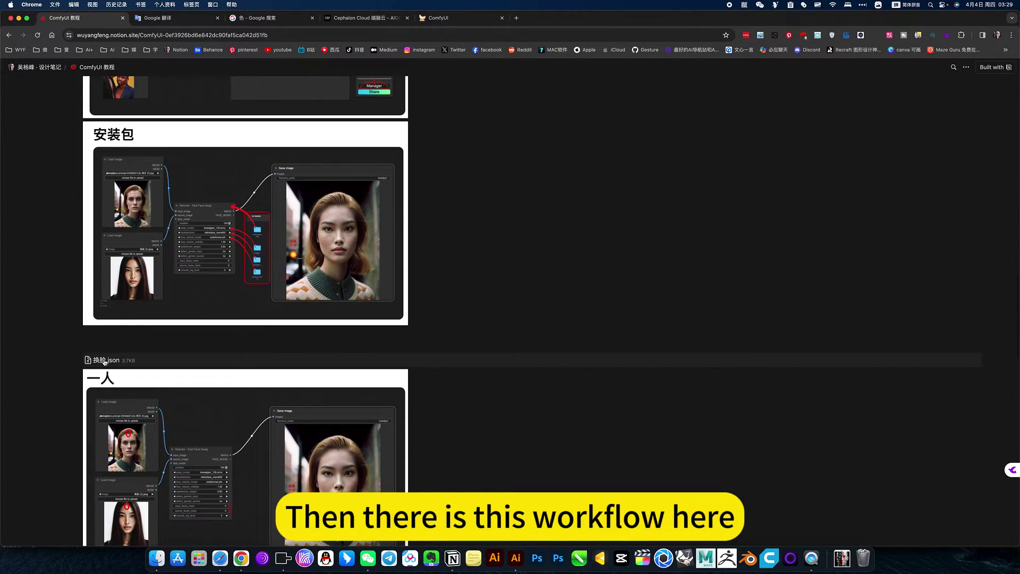
Step: Check the Illustrator workflow diagrams and artboard overview, then return to the window switcher
{"action": "key", "text": "ctrl+Up"}
{"action": "left_click", "coordinate": [510, 14]}
{"action": "scroll", "coordinate": [643, 338], "scroll_direction": "up", "scroll_amount": 5}
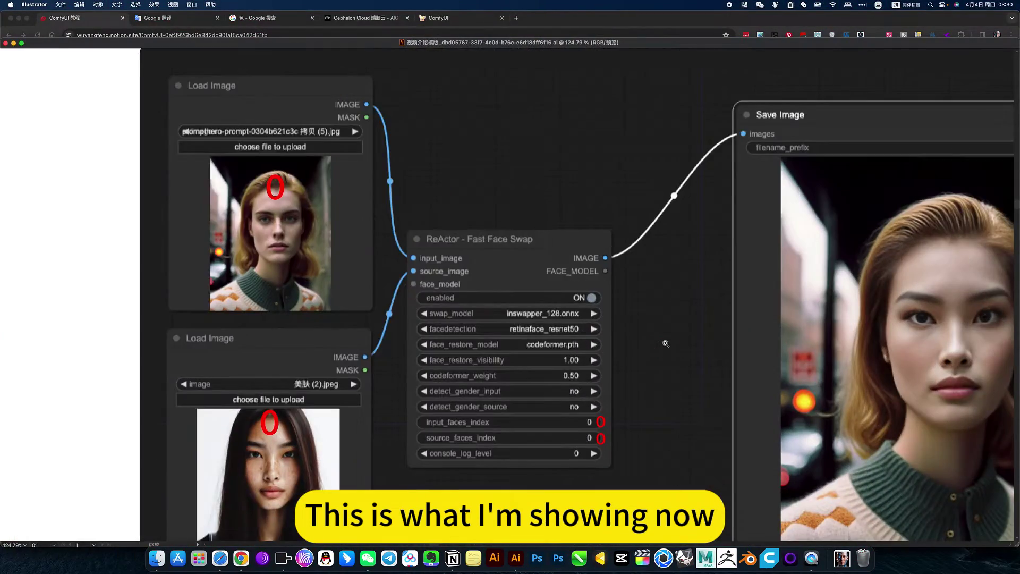
{"action": "left_click_drag", "start_coordinate": [467, 199], "coordinate": [391, 175]}
{"action": "scroll", "coordinate": [522, 318], "scroll_direction": "down", "scroll_amount": 5}
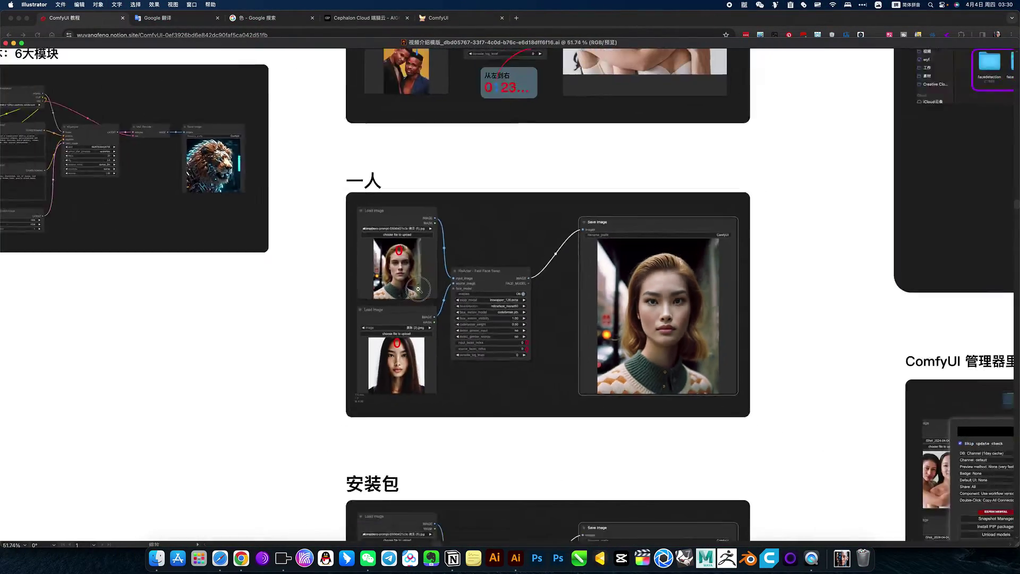
{"action": "scroll", "coordinate": [542, 322], "scroll_direction": "down", "scroll_amount": 5}
{"action": "left_click_drag", "start_coordinate": [553, 326], "coordinate": [399, 325]}
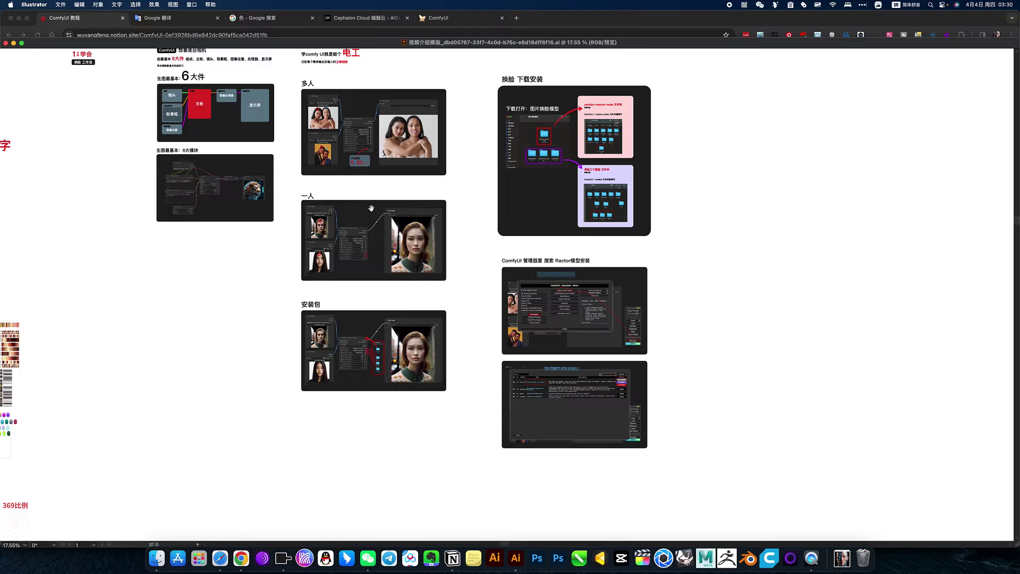
{"action": "key", "text": "ctrl+Up"}
Step: Collapse the 下载设置 toggle, then move via the Cephalon Cloud tab to the ComfyUI tab
{"action": "left_click", "coordinate": [374, 369]}
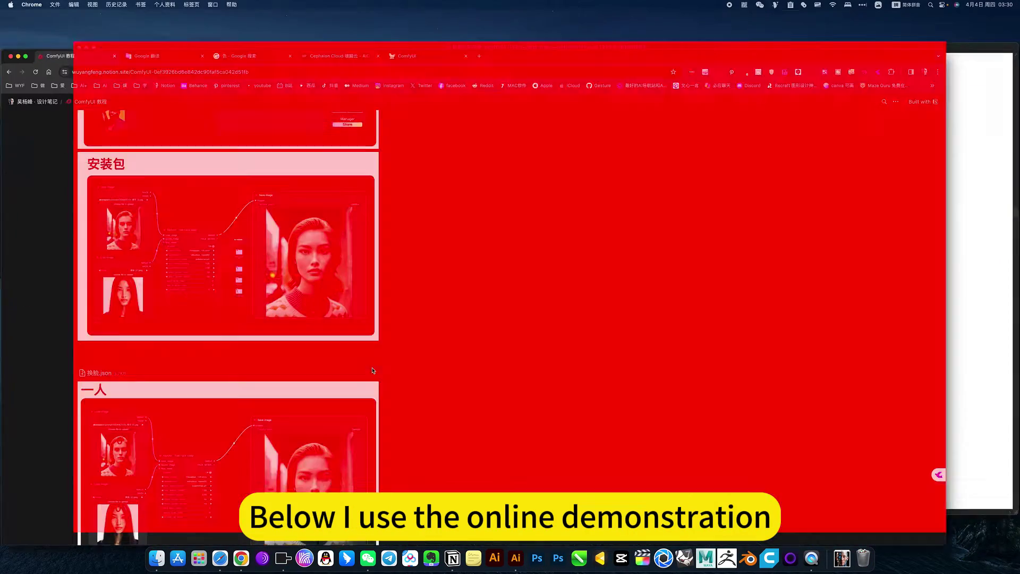
{"action": "scroll", "coordinate": [183, 97], "scroll_direction": "up", "scroll_amount": 10}
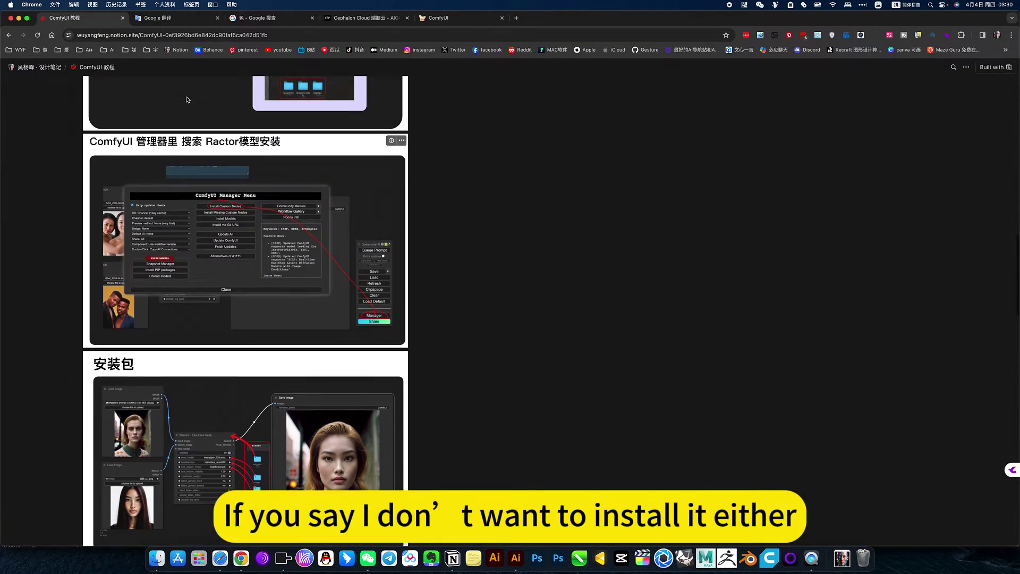
{"action": "scroll", "coordinate": [184, 96], "scroll_direction": "up", "scroll_amount": 10}
{"action": "scroll", "coordinate": [234, 186], "scroll_direction": "down", "scroll_amount": 5}
{"action": "scroll", "coordinate": [234, 186], "scroll_direction": "down", "scroll_amount": 5}
{"action": "scroll", "coordinate": [233, 186], "scroll_direction": "down", "scroll_amount": 3}
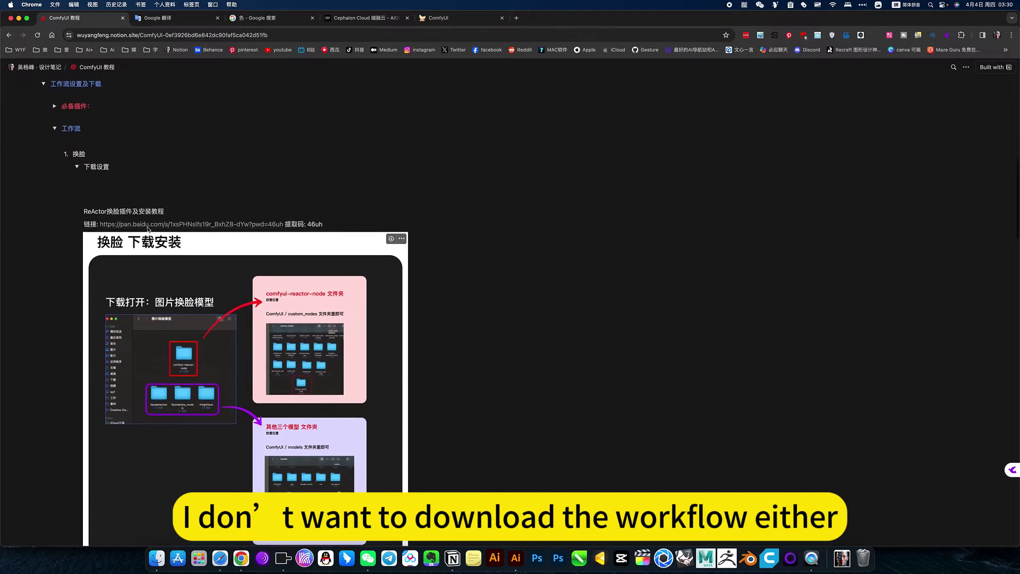
{"action": "left_click", "coordinate": [78, 169]}
{"action": "scroll", "coordinate": [218, 175], "scroll_direction": "up", "scroll_amount": 1}
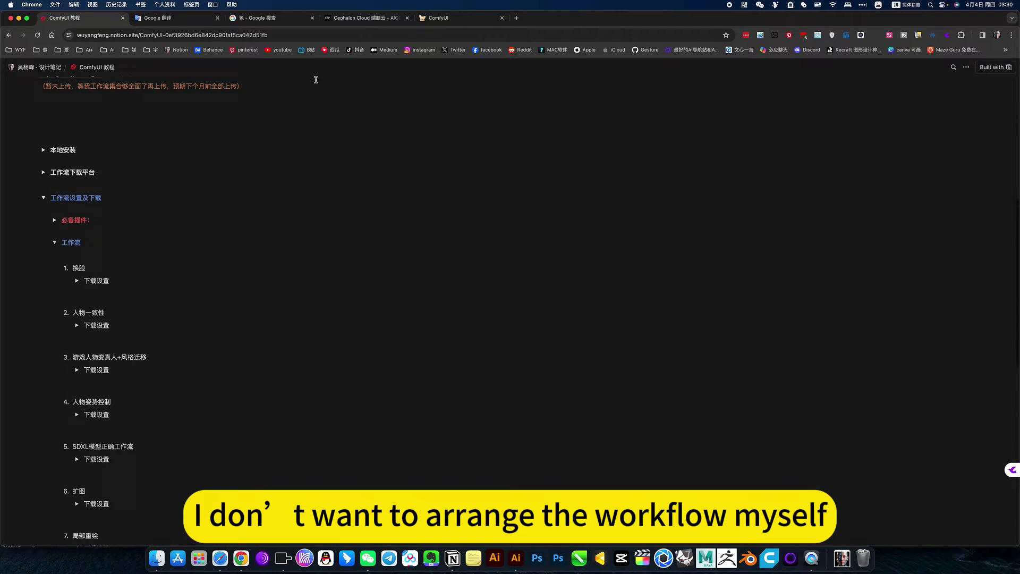
{"action": "left_click", "coordinate": [358, 18]}
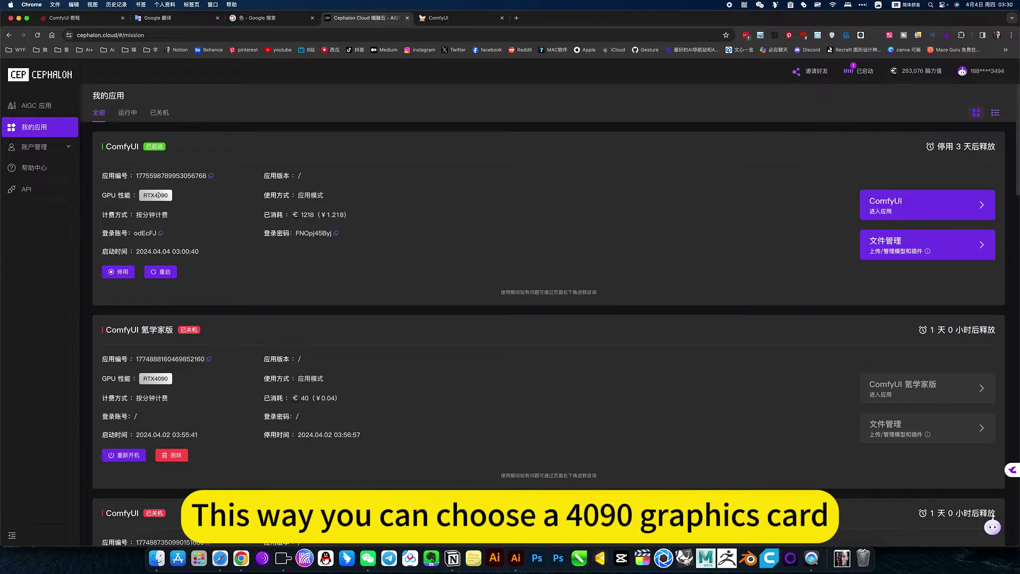
{"action": "left_click", "coordinate": [454, 18]}
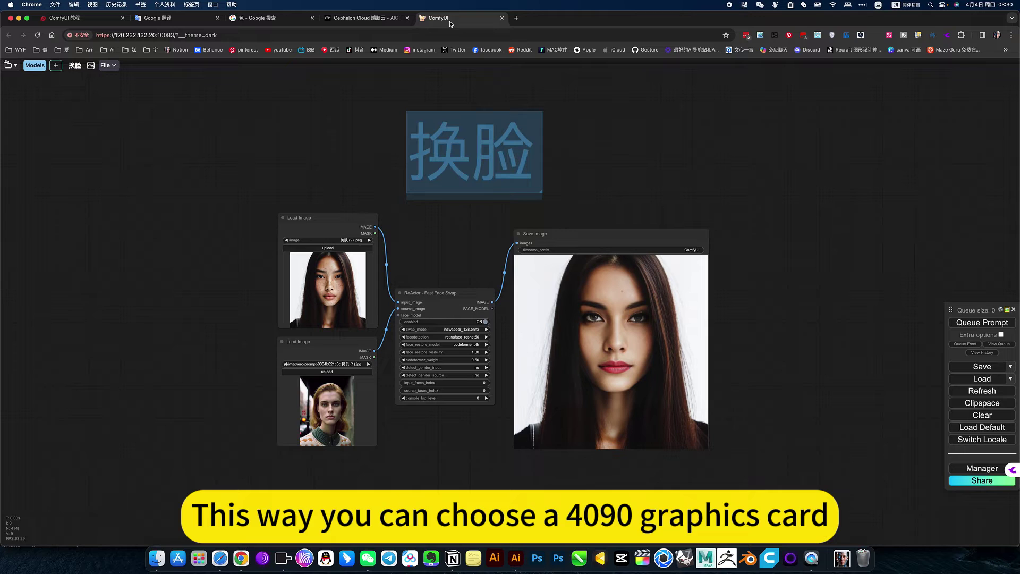
{"action": "scroll", "coordinate": [263, 185], "scroll_direction": "up", "scroll_amount": 2}
Step: Load the saved 换脸 workflow from the workflows list and frame its nodes
{"action": "left_click", "coordinate": [13, 69]}
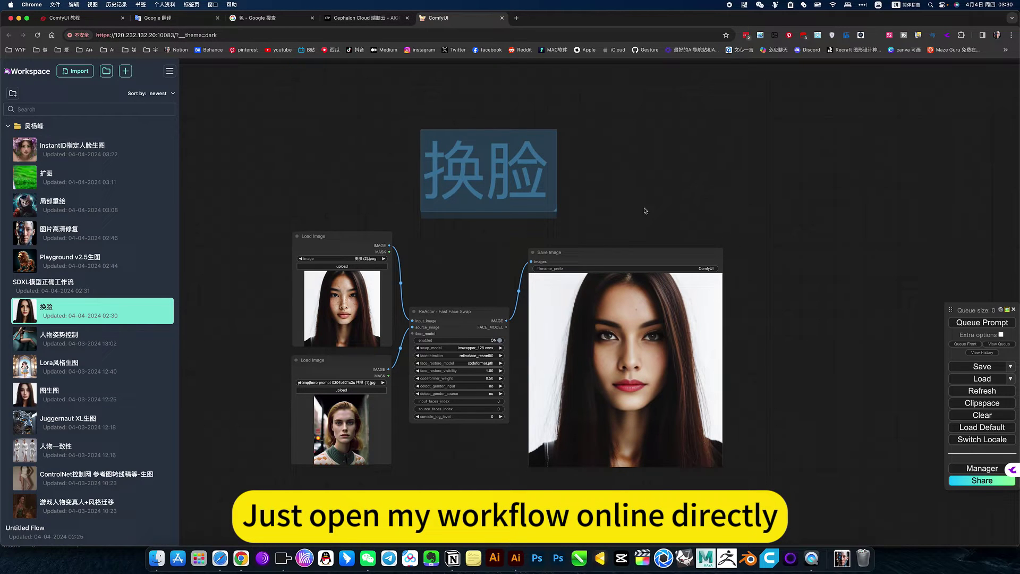
{"action": "mouse_move", "coordinate": [80, 311]}
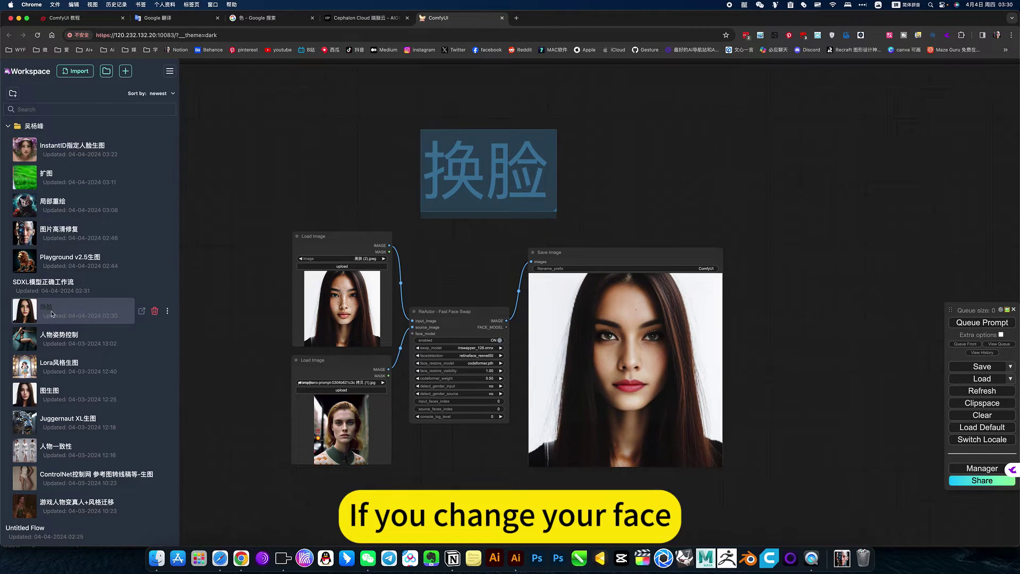
{"action": "left_click", "coordinate": [18, 311]}
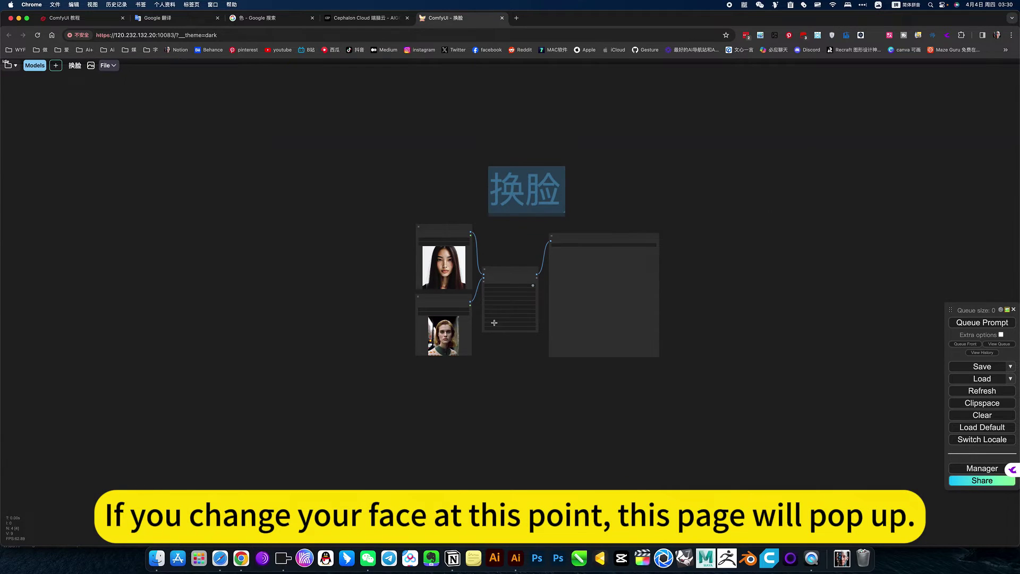
{"action": "scroll", "coordinate": [494, 323], "scroll_direction": "up", "scroll_amount": 5}
{"action": "scroll", "coordinate": [505, 315], "scroll_direction": "up", "scroll_amount": 5}
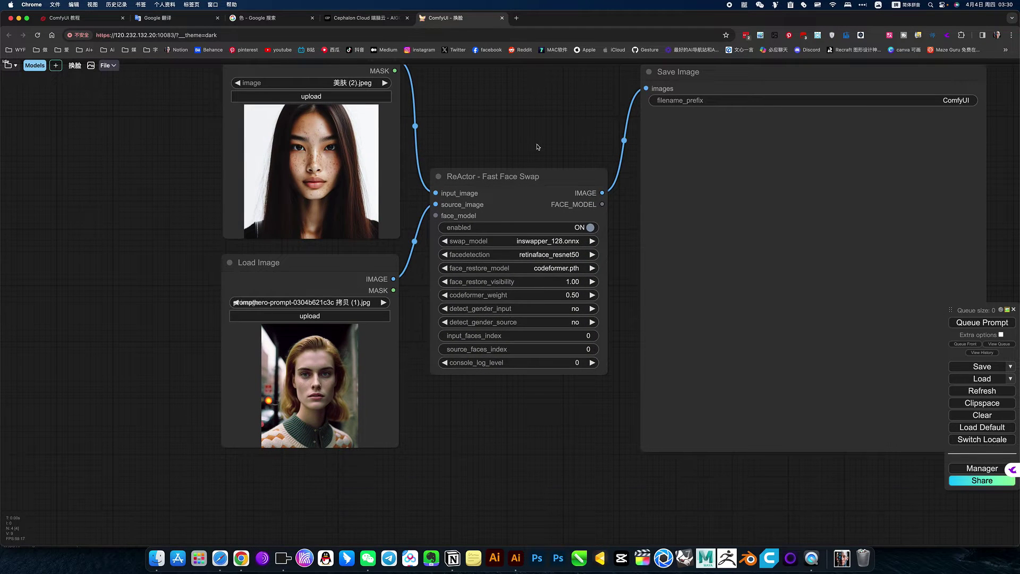
{"action": "left_click_drag", "start_coordinate": [537, 147], "coordinate": [233, 278]}
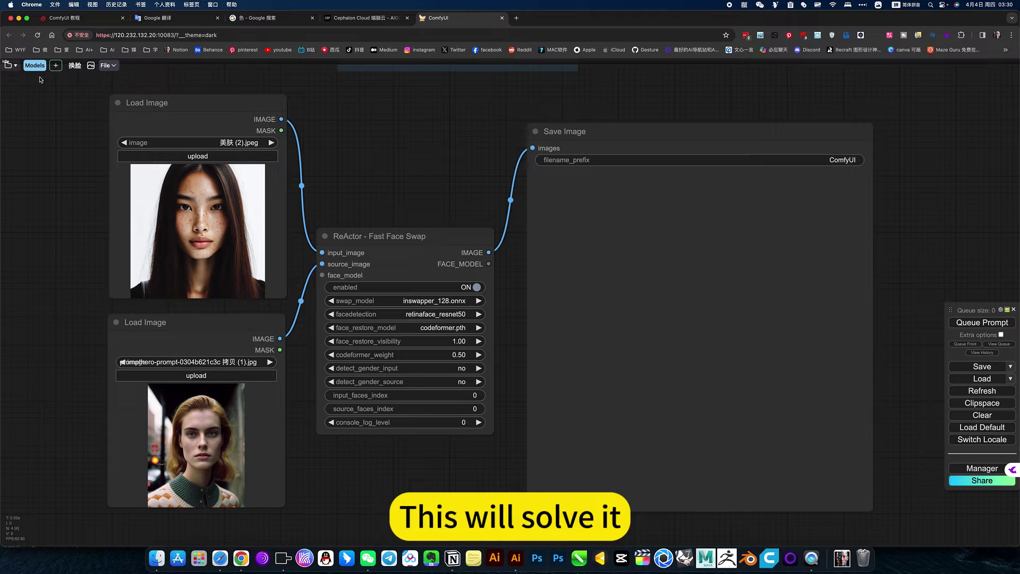
Step: Browse the workflows list again, bring the title into view, and queue the face swap
{"action": "left_click", "coordinate": [11, 65]}
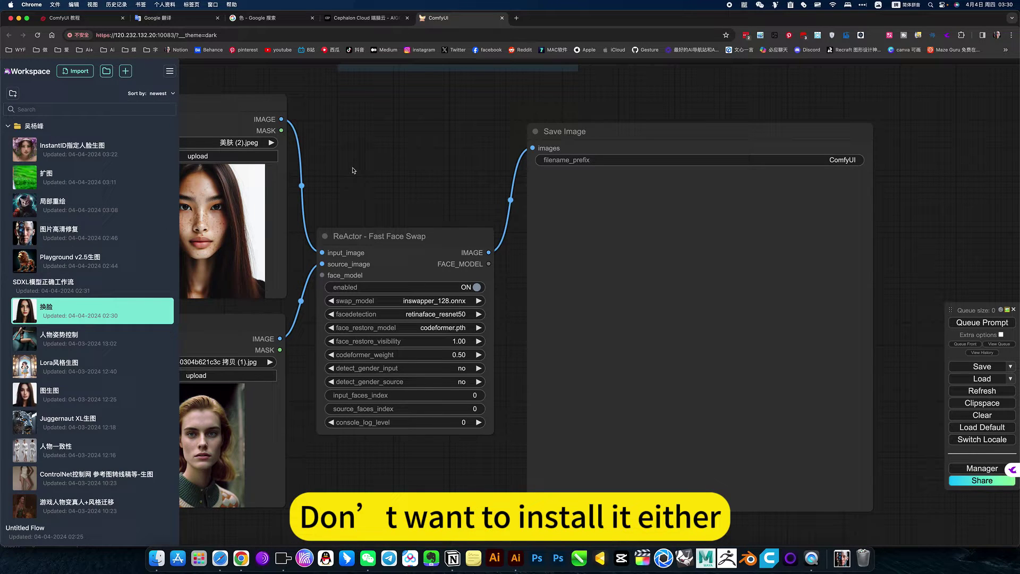
{"action": "left_click", "coordinate": [354, 170]}
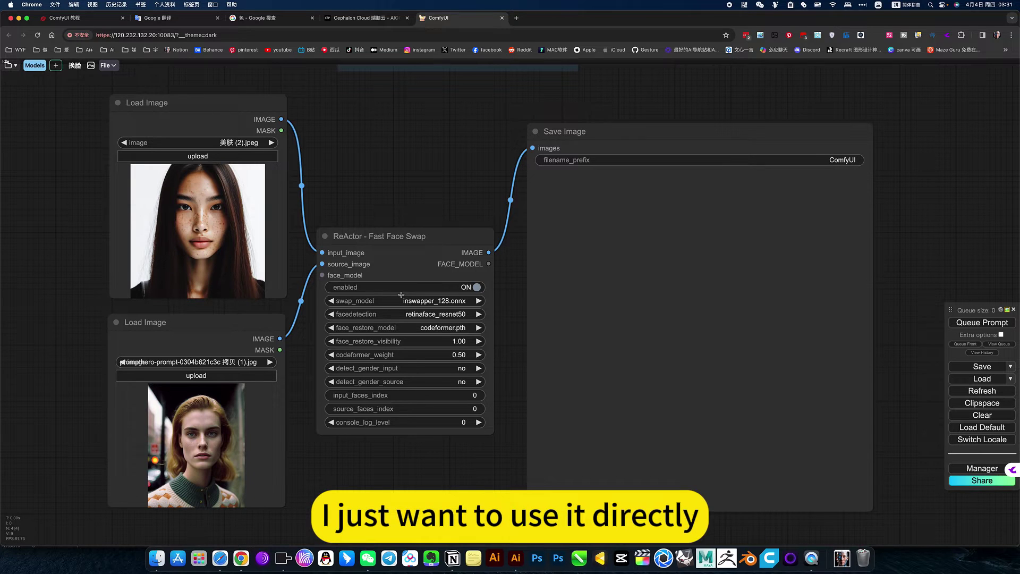
{"action": "scroll", "coordinate": [427, 226], "scroll_direction": "down", "scroll_amount": 3}
{"action": "left_click_drag", "start_coordinate": [486, 231], "coordinate": [696, 279]}
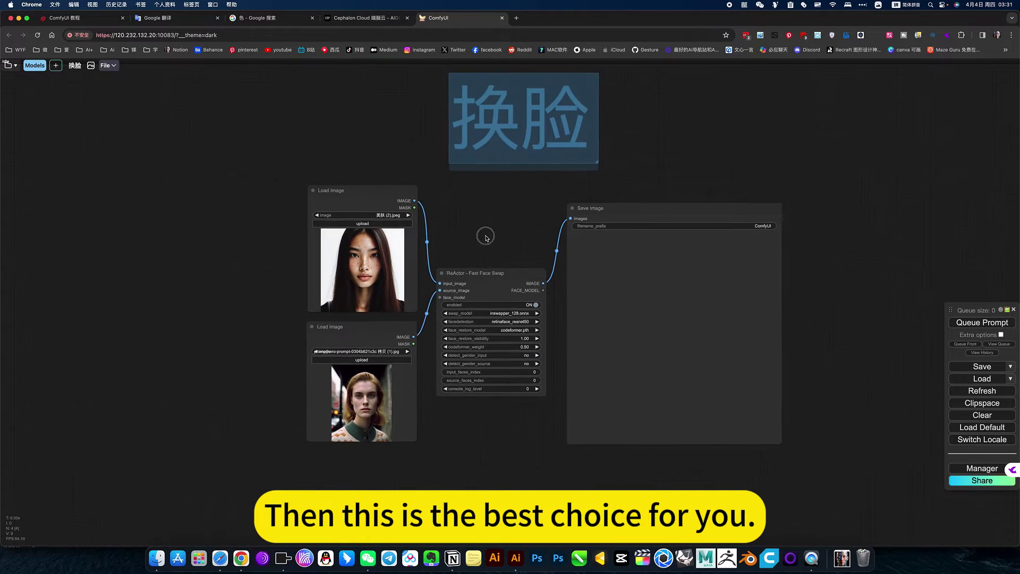
{"action": "scroll", "coordinate": [484, 223], "scroll_direction": "down", "scroll_amount": 2}
{"action": "scroll", "coordinate": [484, 223], "scroll_direction": "up", "scroll_amount": 3}
{"action": "scroll", "coordinate": [484, 223], "scroll_direction": "up", "scroll_amount": 4}
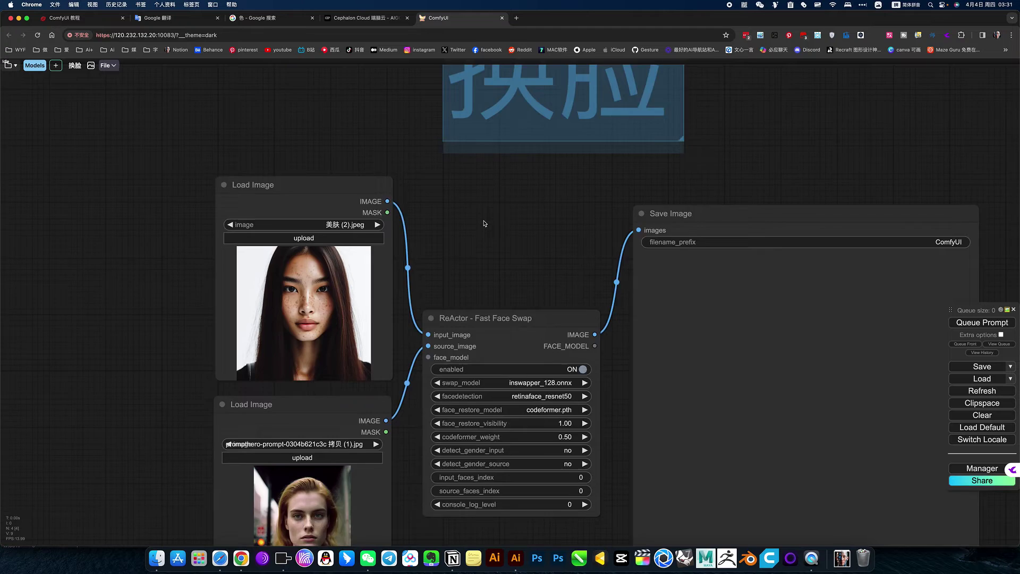
{"action": "scroll", "coordinate": [484, 223], "scroll_direction": "down", "scroll_amount": 3}
{"action": "scroll", "coordinate": [484, 223], "scroll_direction": "up", "scroll_amount": 4}
{"action": "left_click", "coordinate": [982, 322]}
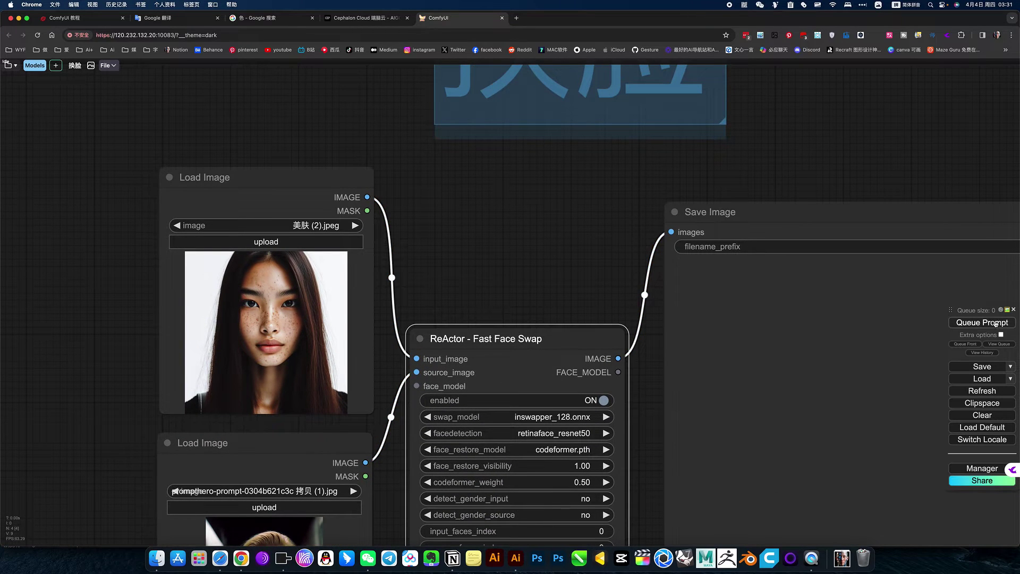
{"action": "left_click", "coordinate": [556, 284]}
{"action": "scroll", "coordinate": [551, 283], "scroll_direction": "down", "scroll_amount": 4}
{"action": "scroll", "coordinate": [495, 263], "scroll_direction": "down", "scroll_amount": 2}
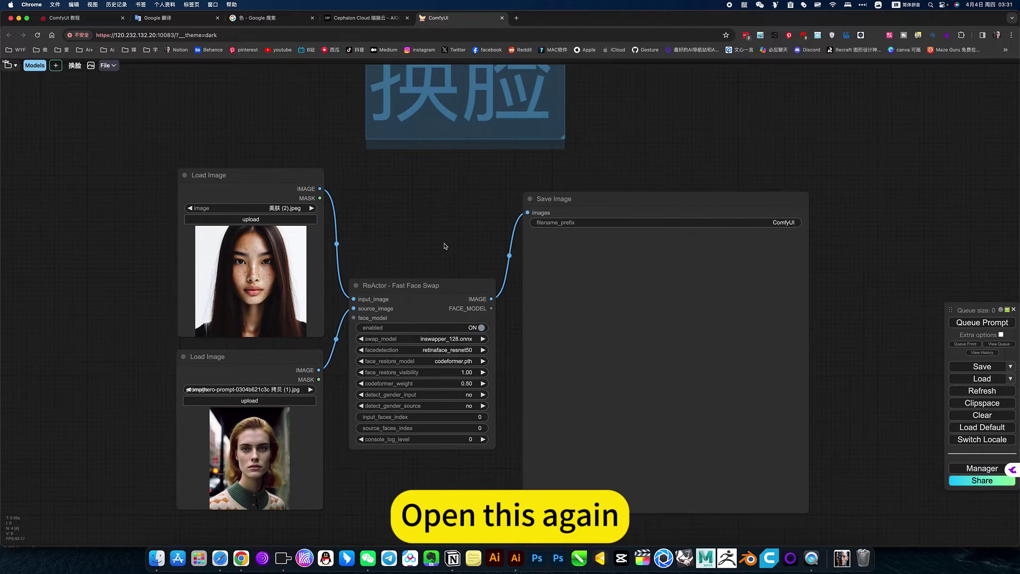
Step: Reopen ComfyUI, dismiss the two-way sync notice, and queue the ReActor face swap
{"action": "left_click", "coordinate": [502, 18]}
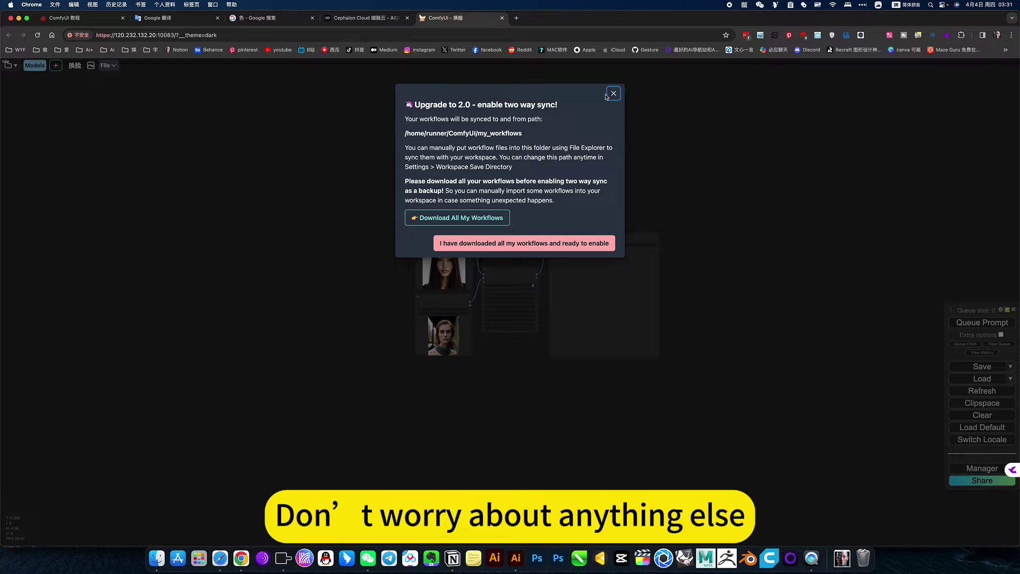
{"action": "left_click", "coordinate": [614, 95]}
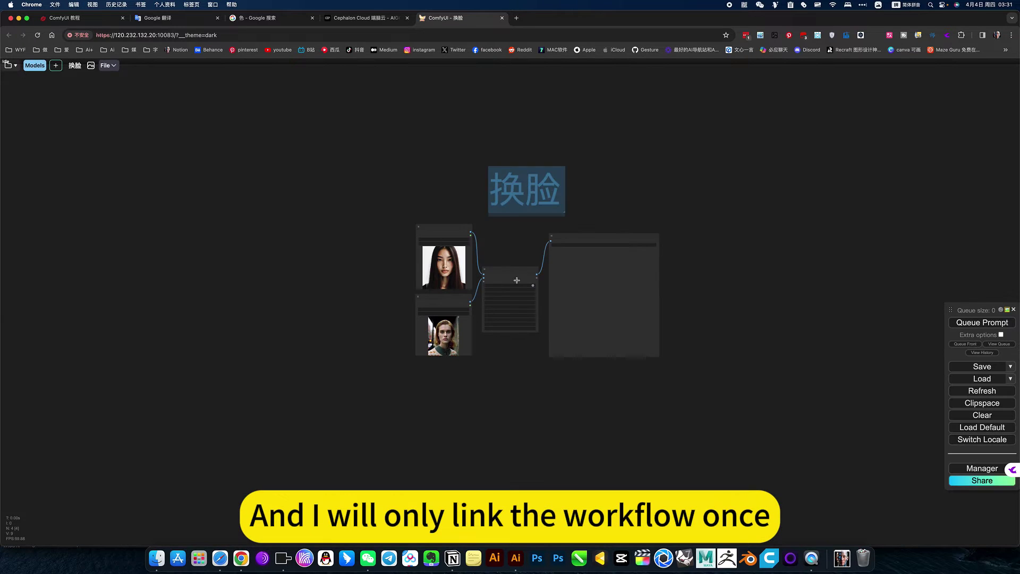
{"action": "scroll", "coordinate": [516, 281], "scroll_direction": "up", "scroll_amount": 5}
{"action": "scroll", "coordinate": [517, 281], "scroll_direction": "up", "scroll_amount": 5}
{"action": "scroll", "coordinate": [496, 213], "scroll_direction": "up", "scroll_amount": 3}
{"action": "left_click_drag", "start_coordinate": [497, 213], "coordinate": [462, 230]}
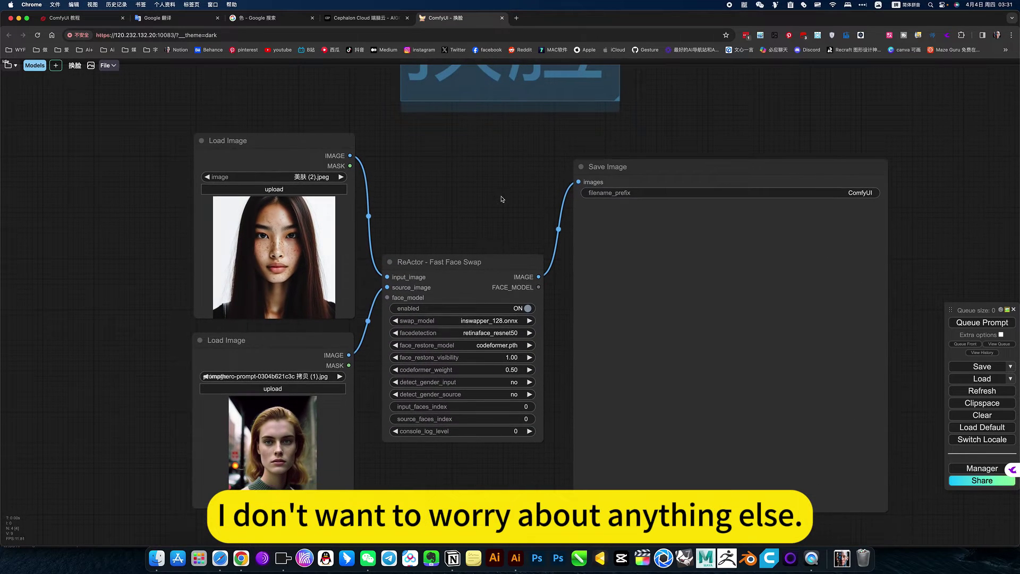
{"action": "left_click", "coordinate": [486, 284]}
{"action": "key", "text": "ctrl+Return"}
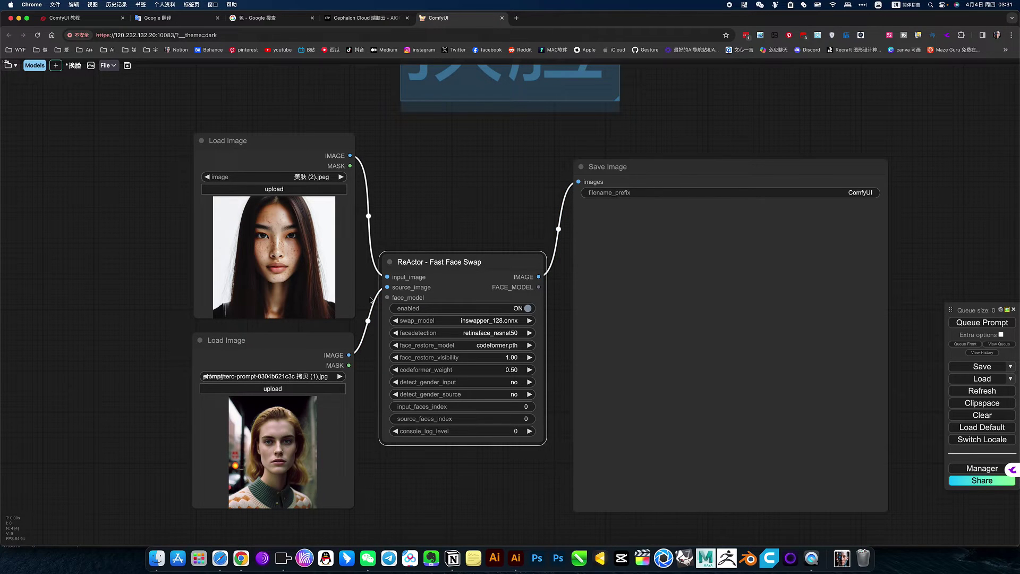
Step: Save the workflow with Ctrl+S, then switch to InstantID and back to 换脸
{"action": "key", "text": "ctrl+s"}
{"action": "left_click", "coordinate": [9, 66]}
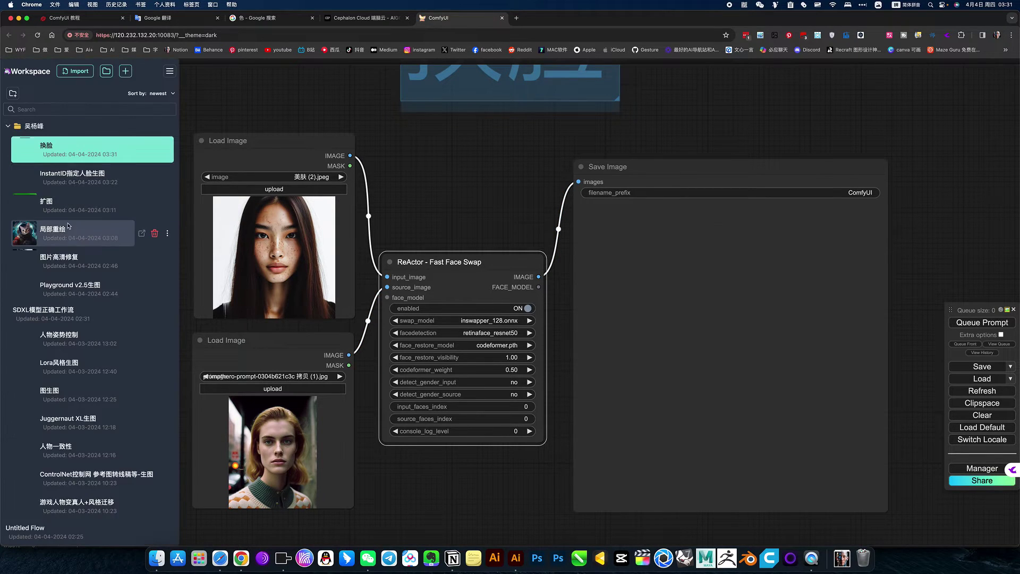
{"action": "left_click", "coordinate": [72, 171]}
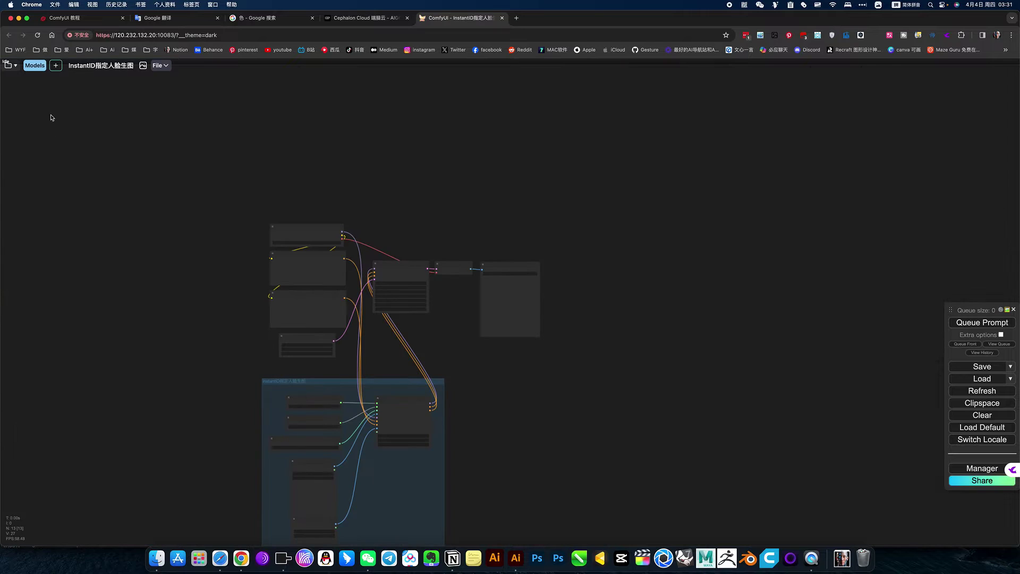
{"action": "left_click", "coordinate": [10, 65]}
{"action": "left_click", "coordinate": [88, 184]}
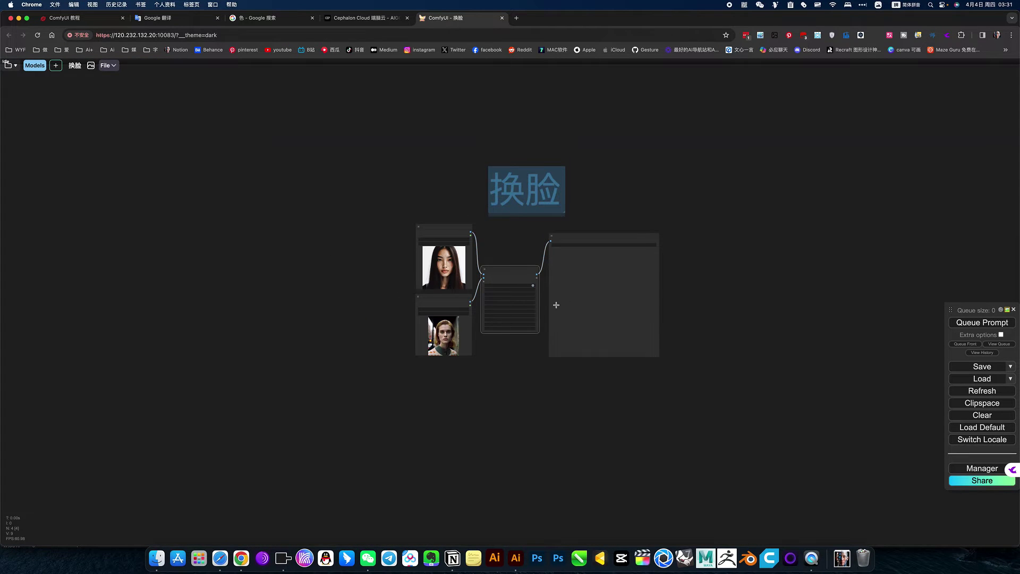
{"action": "scroll", "coordinate": [557, 304], "scroll_direction": "up", "scroll_amount": 5}
Step: Queue the 换脸 workflow once more and close the ComfyUI tab
{"action": "left_click", "coordinate": [982, 322]}
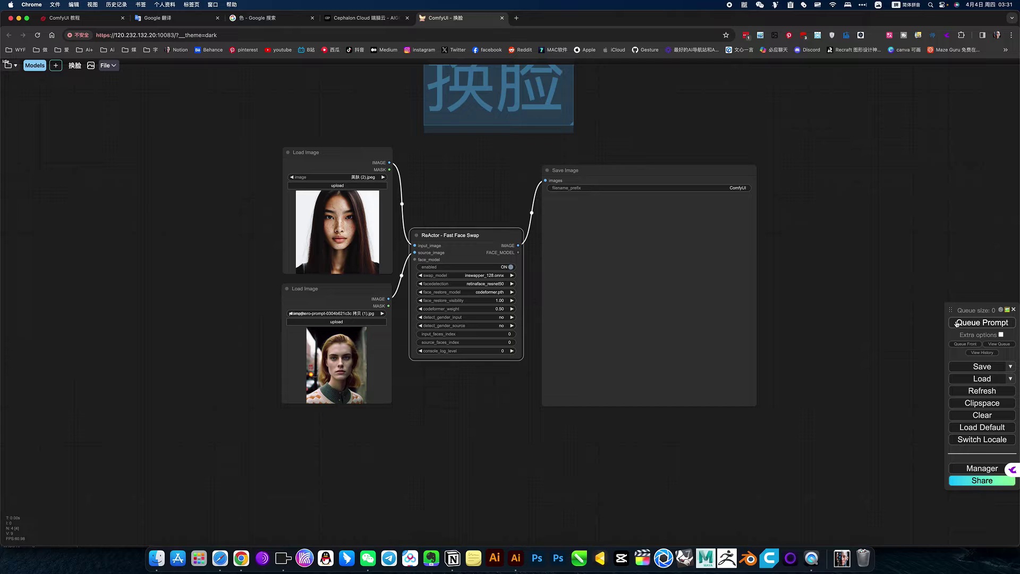
{"action": "left_click_drag", "start_coordinate": [478, 393], "coordinate": [511, 434]}
{"action": "scroll", "coordinate": [511, 434], "scroll_direction": "up", "scroll_amount": 3}
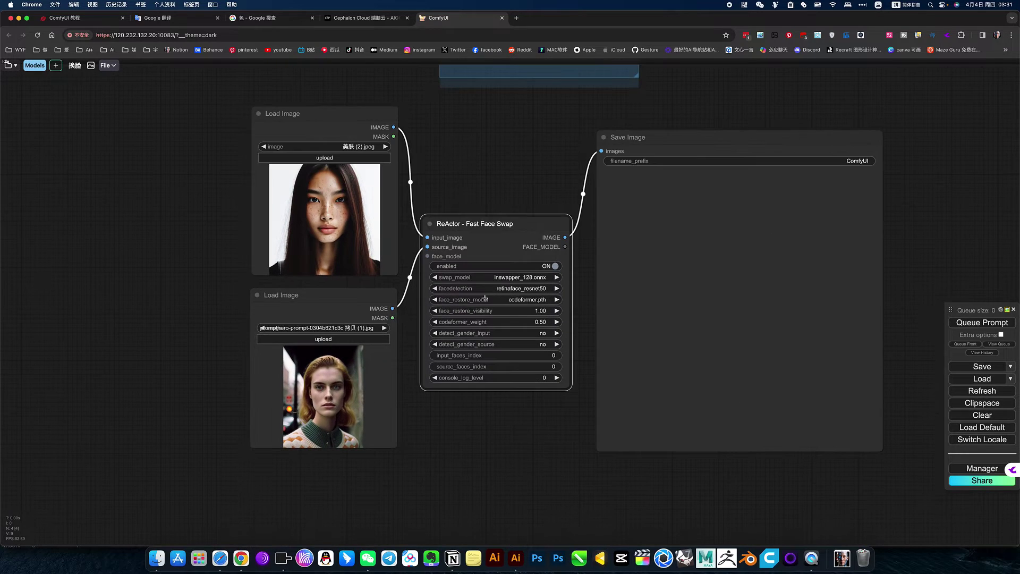
{"action": "left_click", "coordinate": [502, 18]}
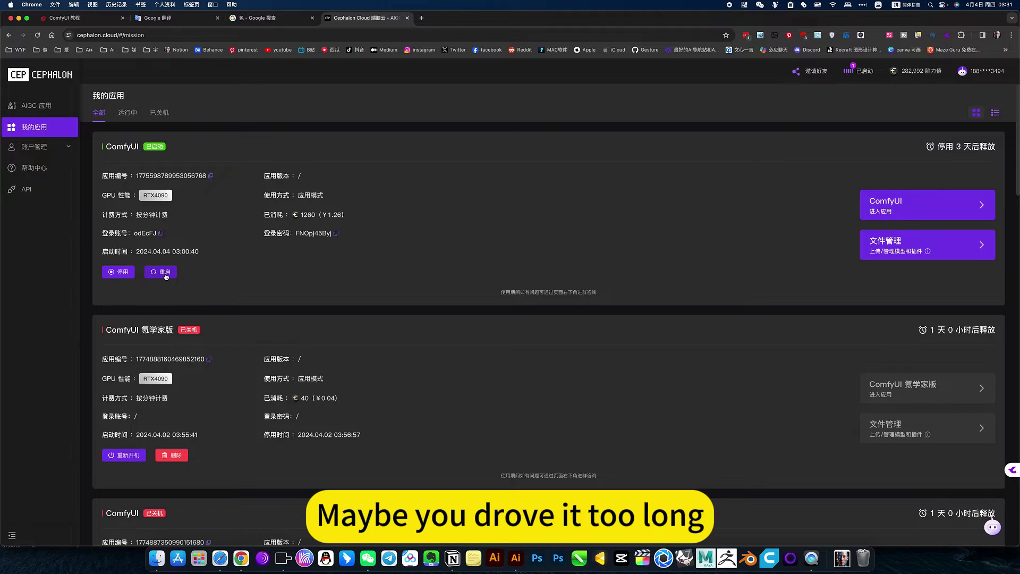
Step: Restart the ComfyUI instance, close the 502 Bad Gateway tabs, then stop it (停用) and confirm
{"action": "left_click", "coordinate": [163, 272]}
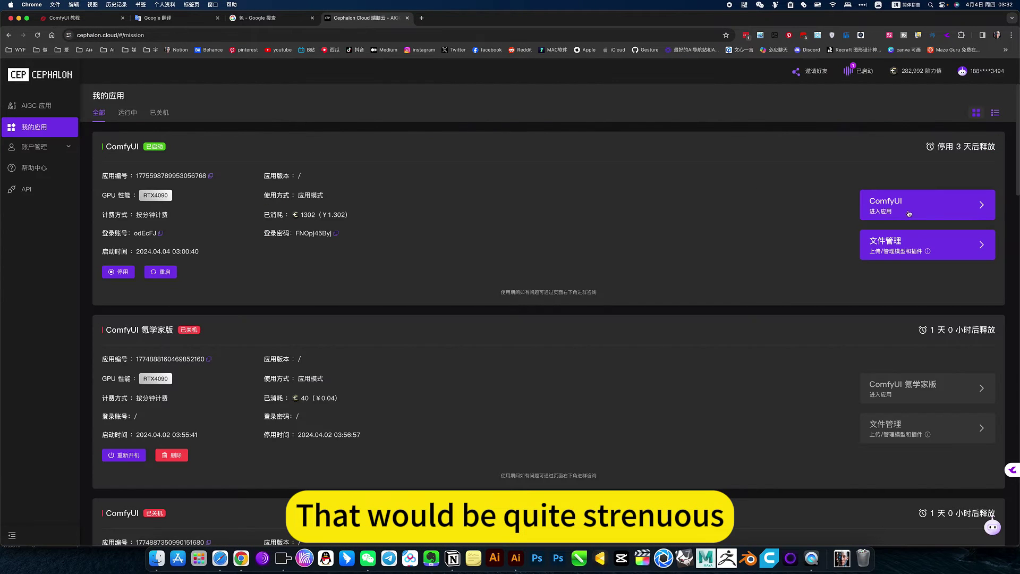
{"action": "left_click", "coordinate": [929, 216]}
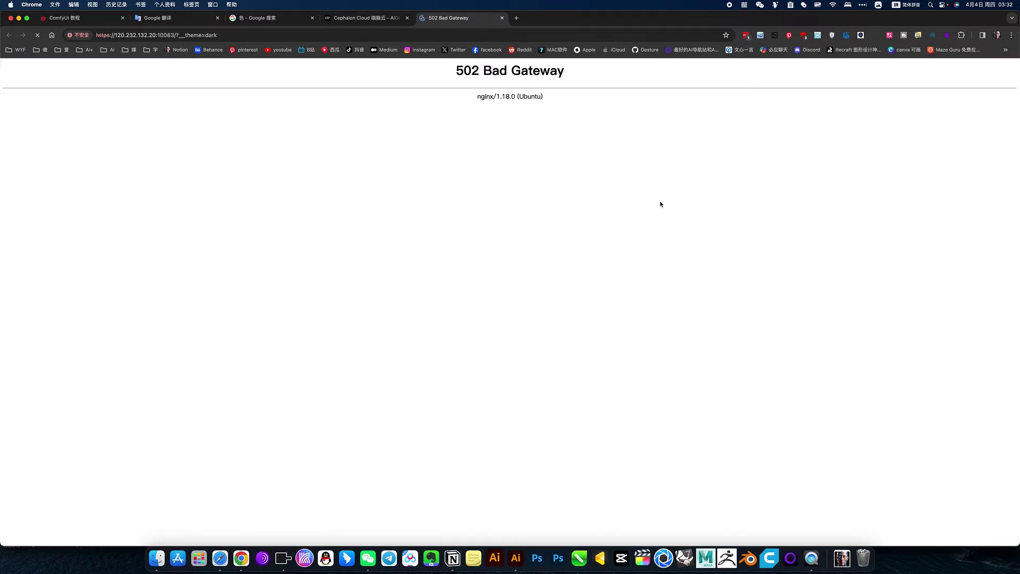
{"action": "left_click", "coordinate": [502, 18]}
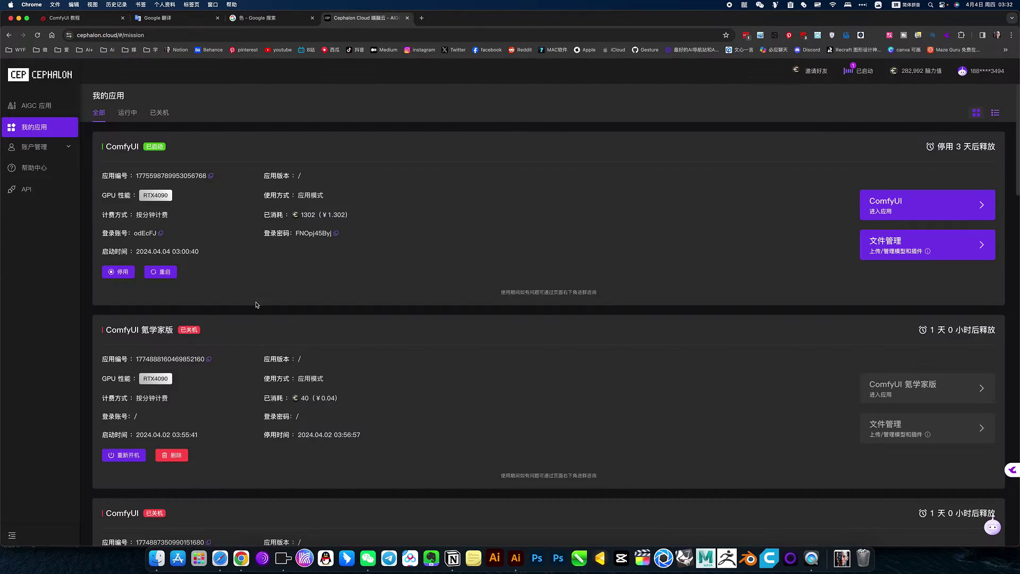
{"action": "left_click", "coordinate": [118, 272]}
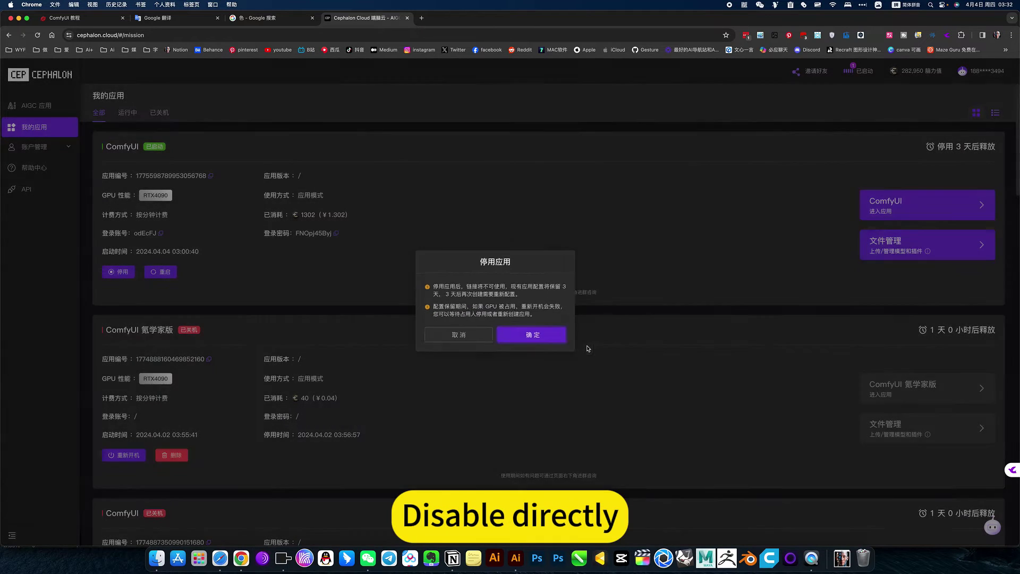
{"action": "left_click", "coordinate": [574, 341]}
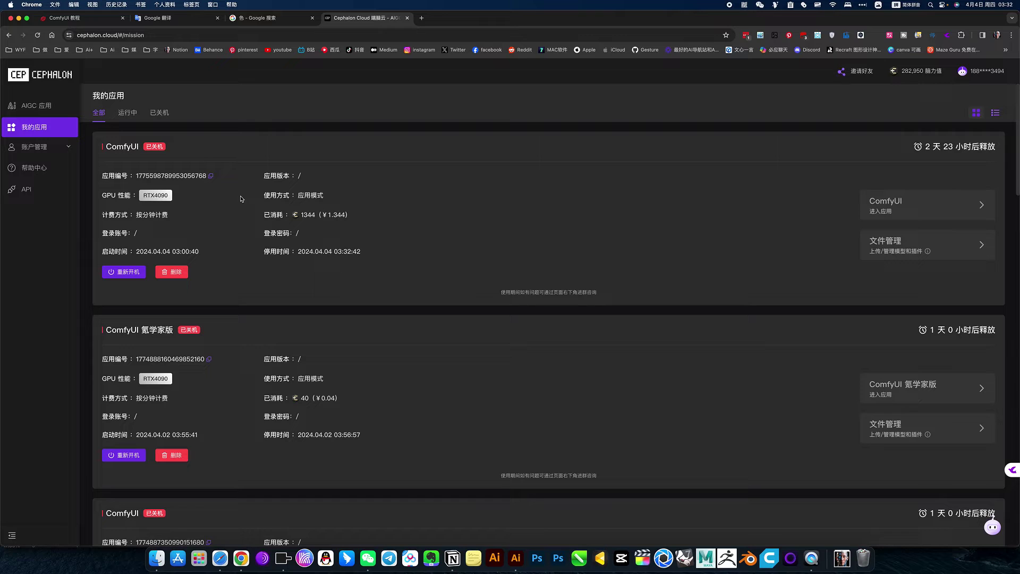
Step: Choose 重新开机 then 立即开机, and once started enter the ComfyUI app
{"action": "left_click", "coordinate": [124, 272]}
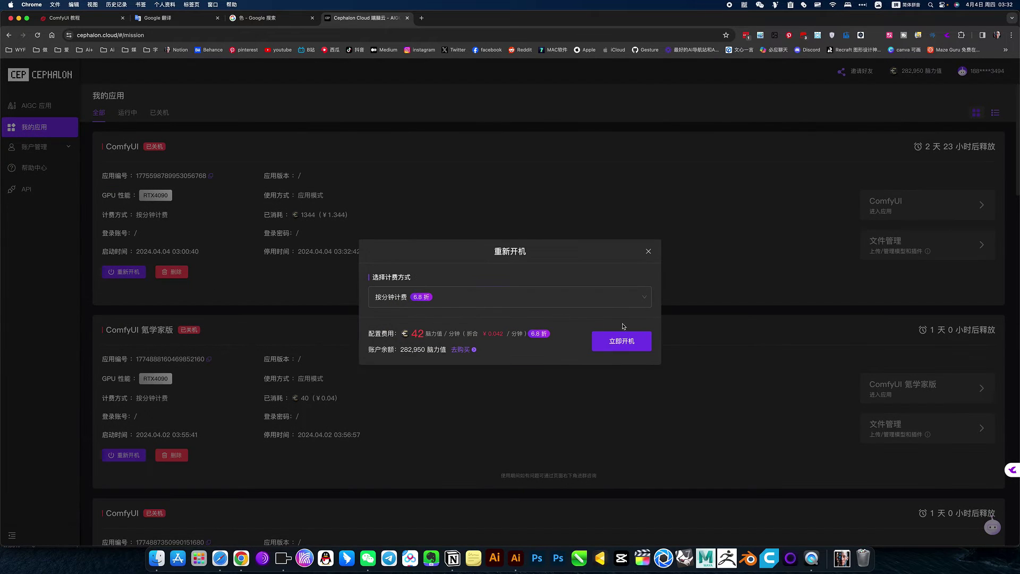
{"action": "left_click", "coordinate": [622, 340]}
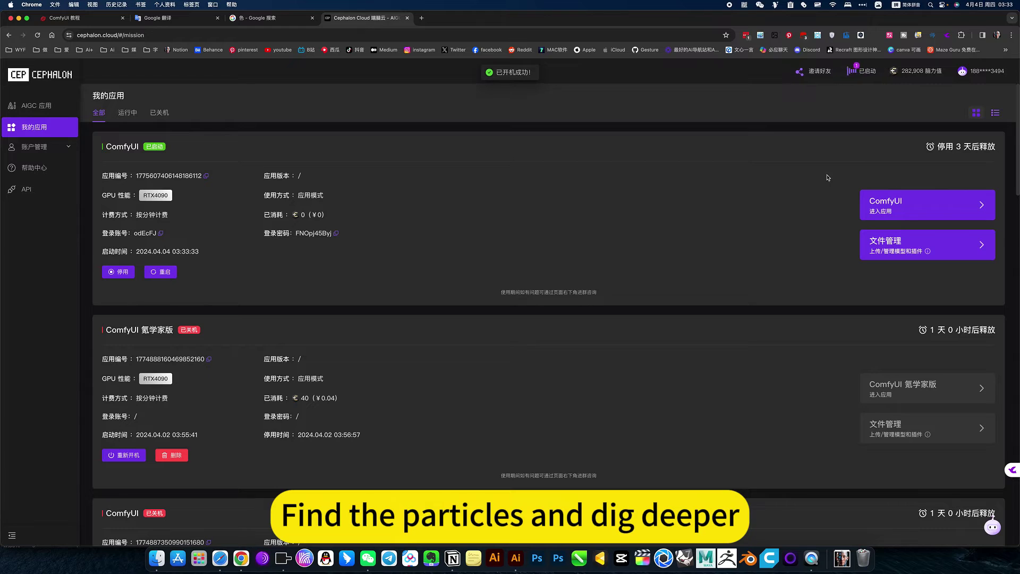
{"action": "left_click", "coordinate": [924, 204]}
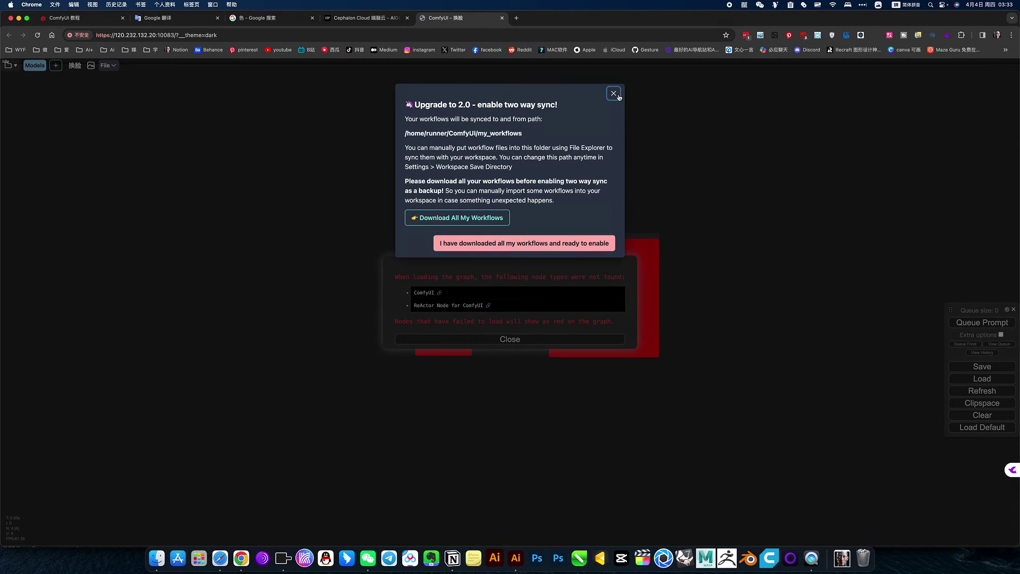
Step: Dismiss the sync notice and missing-nodes warning, queue 换脸, and browse the workflows list
{"action": "left_click", "coordinate": [614, 94]}
{"action": "left_click", "coordinate": [511, 339]}
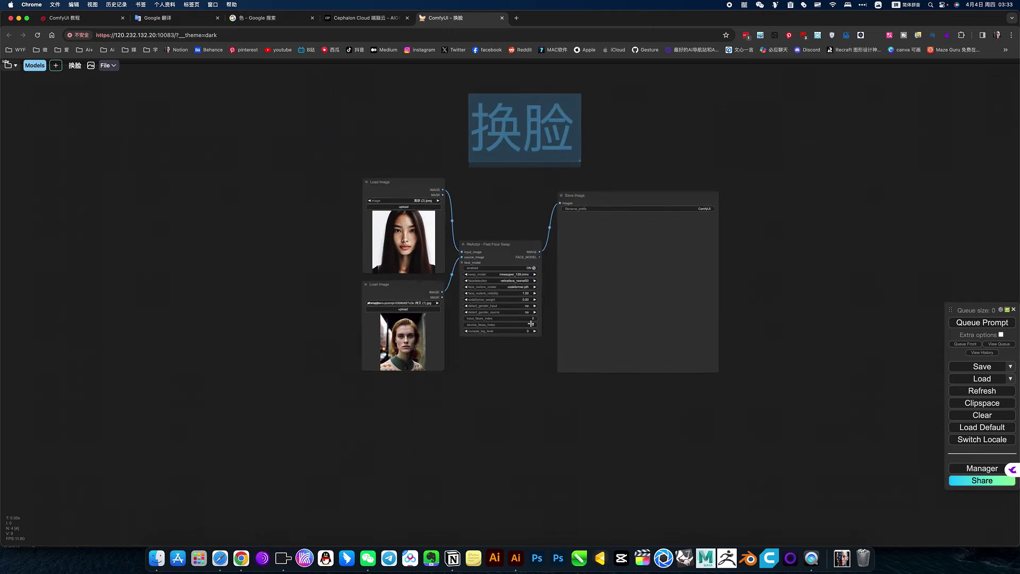
{"action": "scroll", "coordinate": [531, 325], "scroll_direction": "up", "scroll_amount": 4}
{"action": "scroll", "coordinate": [530, 325], "scroll_direction": "up", "scroll_amount": 4}
{"action": "scroll", "coordinate": [532, 351], "scroll_direction": "down", "scroll_amount": 5}
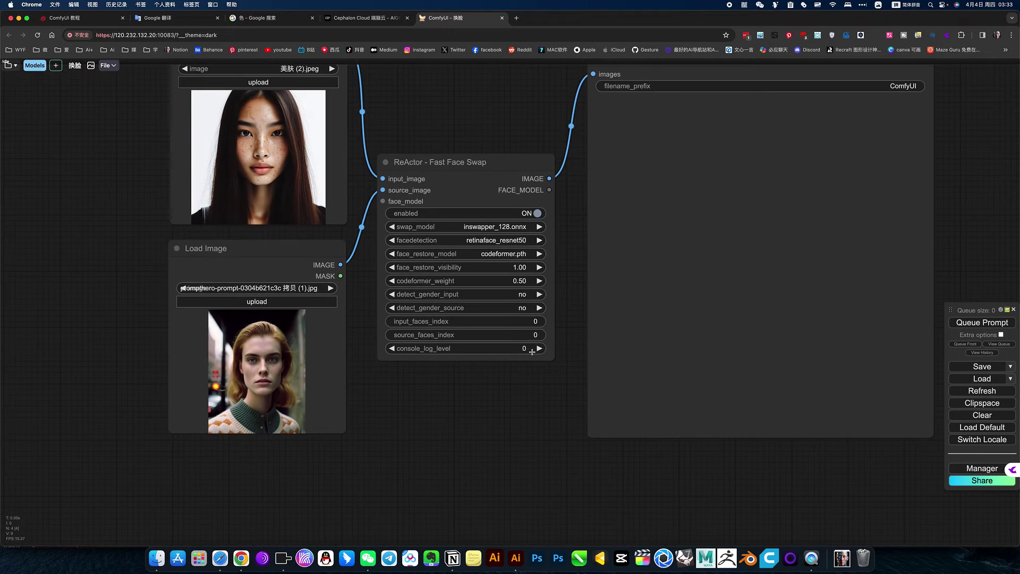
{"action": "scroll", "coordinate": [507, 397], "scroll_direction": "up", "scroll_amount": 2}
{"action": "left_click", "coordinate": [983, 322]}
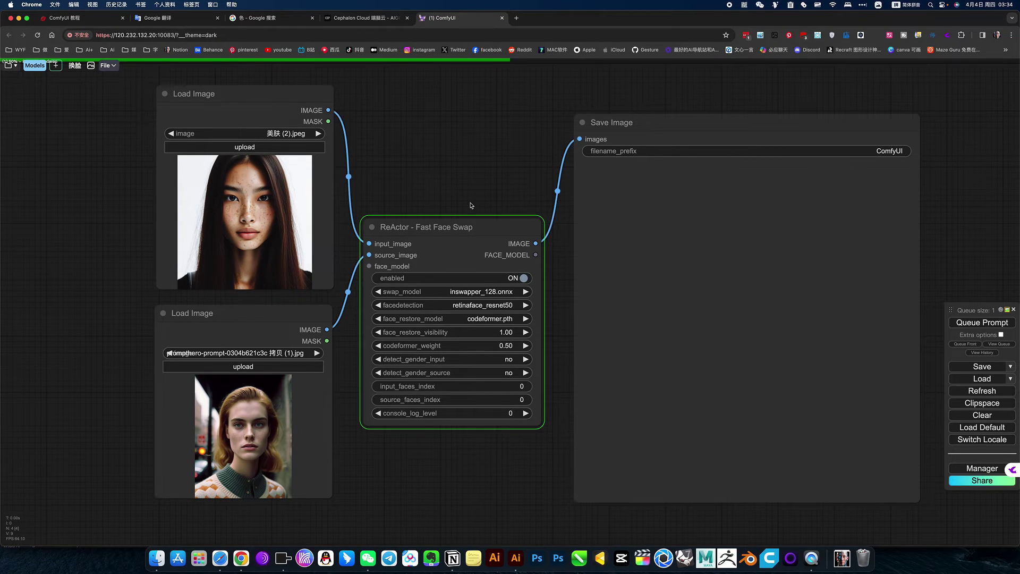
{"action": "scroll", "coordinate": [436, 174], "scroll_direction": "down", "scroll_amount": 4}
{"action": "scroll", "coordinate": [458, 199], "scroll_direction": "up", "scroll_amount": 2}
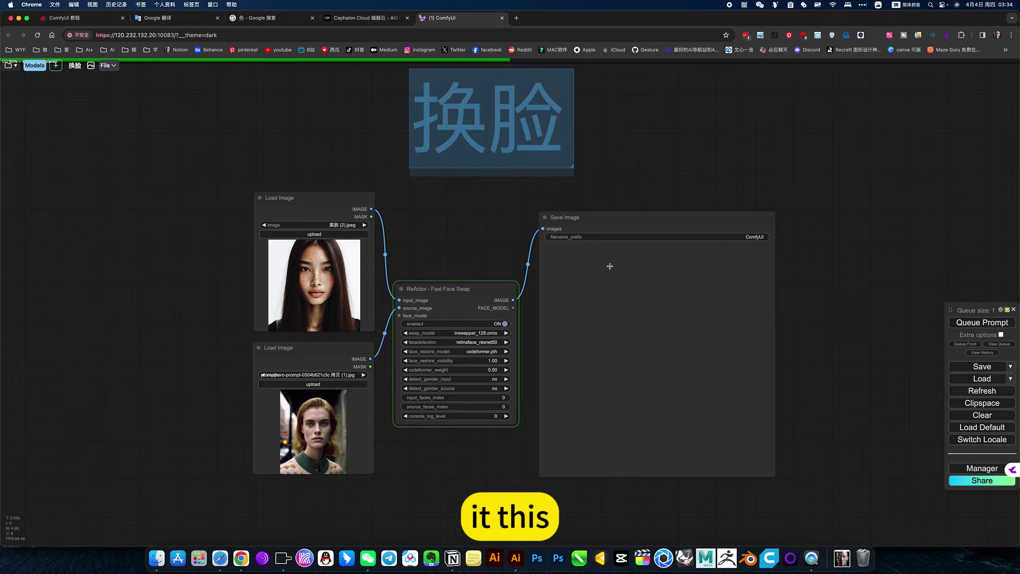
{"action": "scroll", "coordinate": [506, 252], "scroll_direction": "up", "scroll_amount": 2}
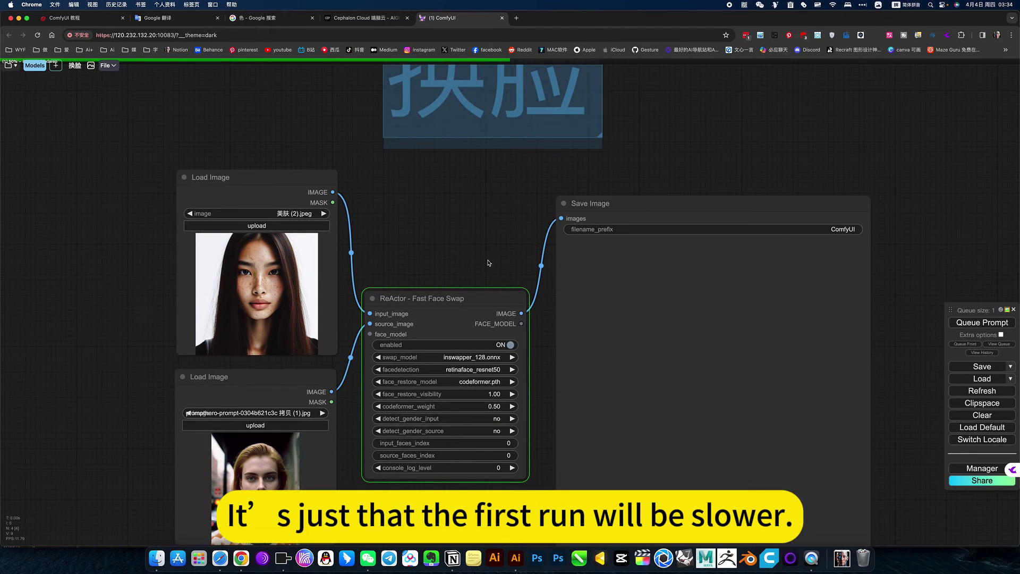
{"action": "scroll", "coordinate": [489, 262], "scroll_direction": "down", "scroll_amount": 2}
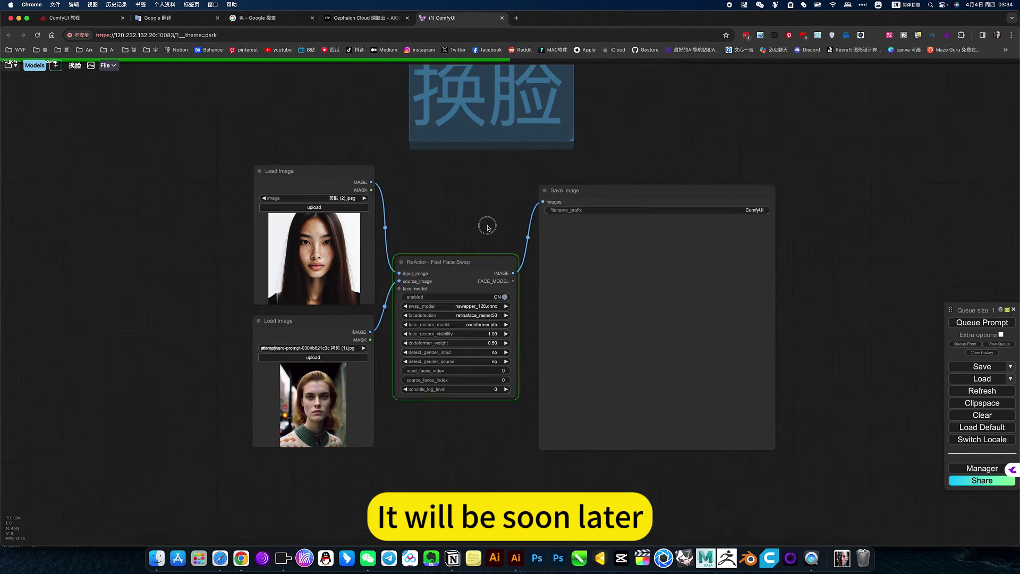
{"action": "scroll", "coordinate": [487, 248], "scroll_direction": "down", "scroll_amount": 2}
{"action": "scroll", "coordinate": [486, 240], "scroll_direction": "down", "scroll_amount": 1}
{"action": "scroll", "coordinate": [486, 236], "scroll_direction": "up", "scroll_amount": 2}
{"action": "scroll", "coordinate": [486, 236], "scroll_direction": "up", "scroll_amount": 2}
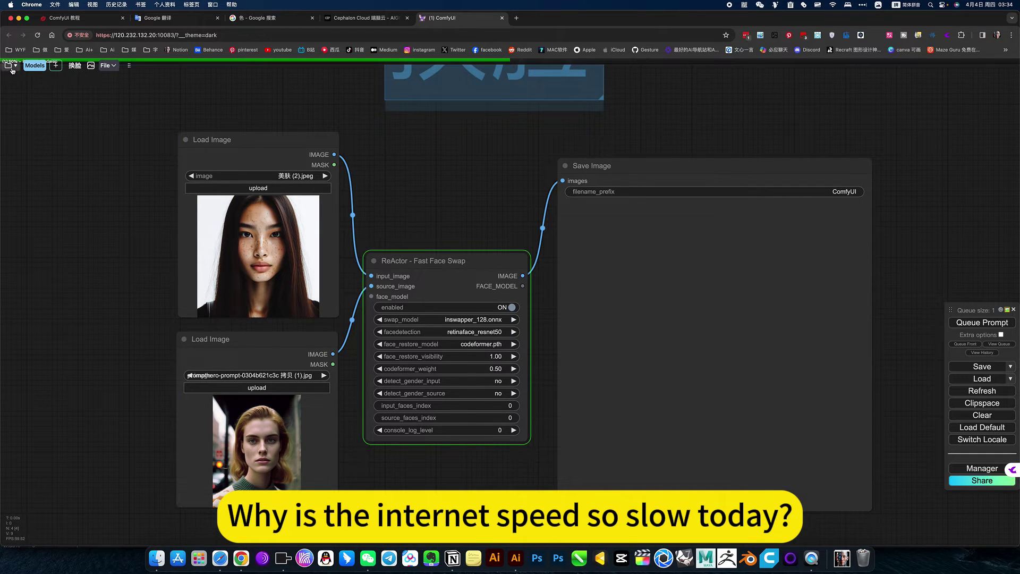
{"action": "left_click", "coordinate": [11, 65]}
{"action": "scroll", "coordinate": [72, 381], "scroll_direction": "down", "scroll_amount": 1}
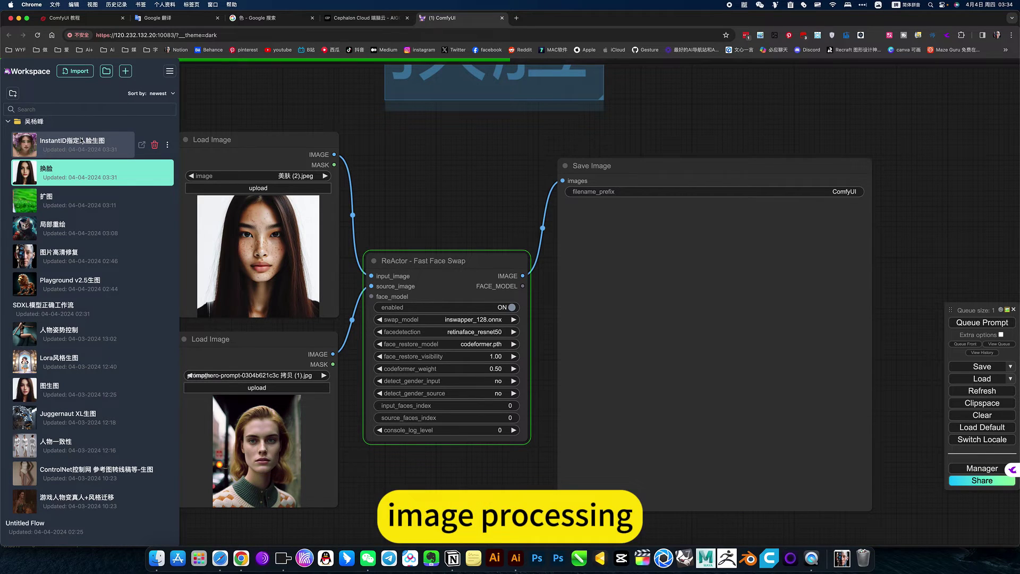
{"action": "left_click", "coordinate": [13, 94]}
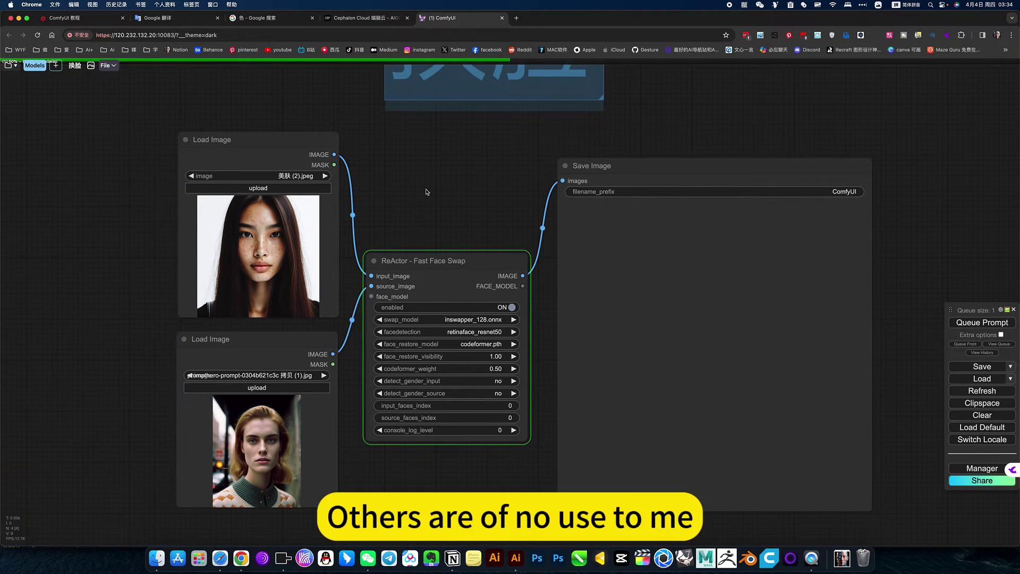
{"action": "scroll", "coordinate": [420, 190], "scroll_direction": "down", "scroll_amount": 3}
{"action": "left_click_drag", "start_coordinate": [420, 190], "coordinate": [423, 232]}
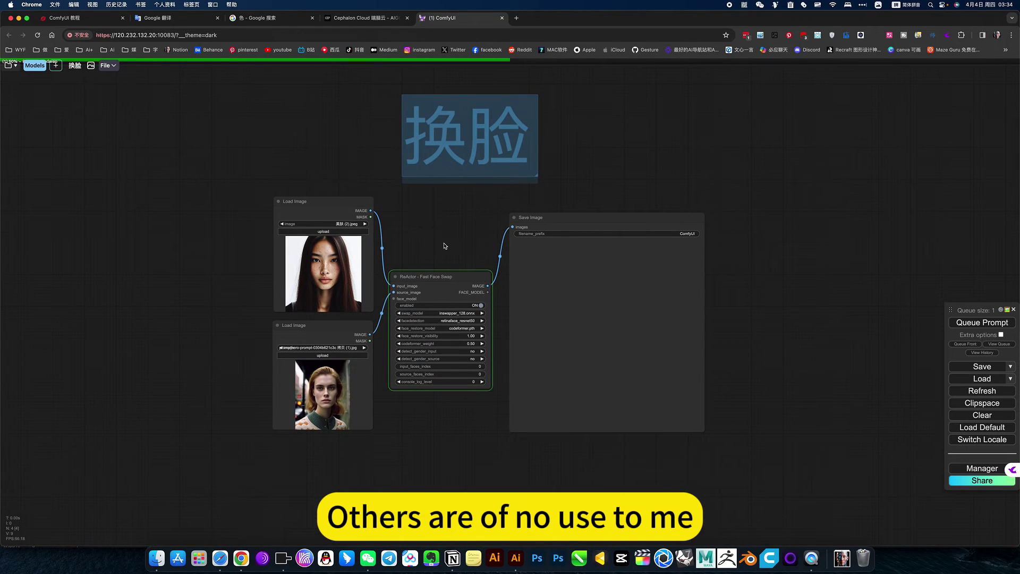
{"action": "scroll", "coordinate": [431, 255], "scroll_direction": "up", "scroll_amount": 4}
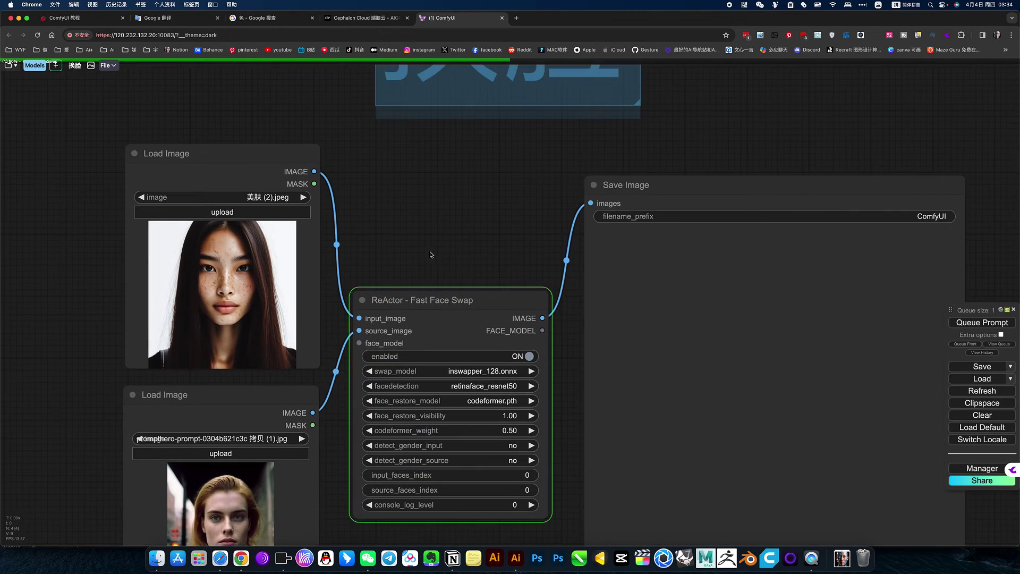
Step: Set face_restore_model to GFPGANv1.4.pth and run the swap
{"action": "left_click", "coordinate": [492, 401]}
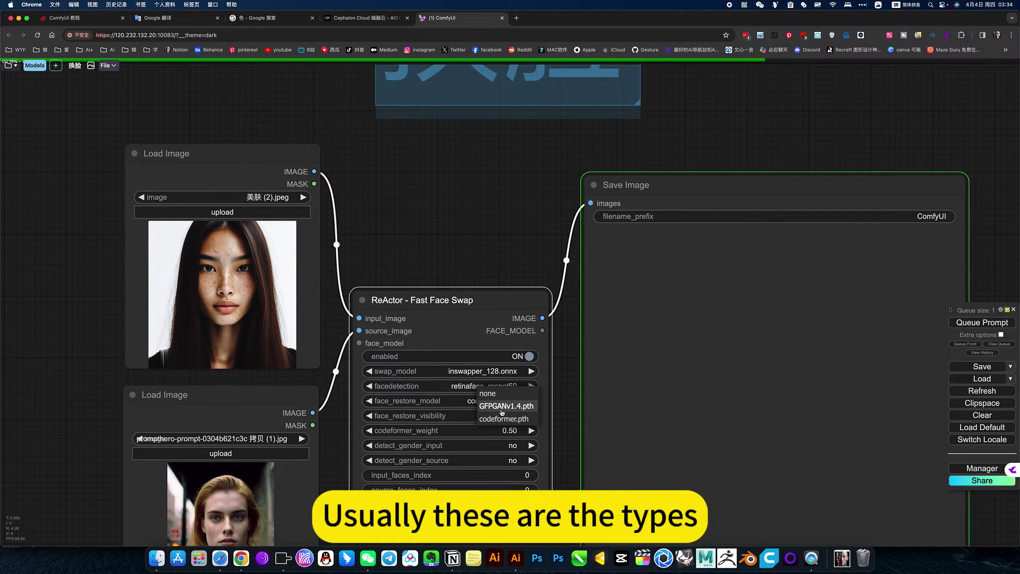
{"action": "left_click", "coordinate": [503, 419]}
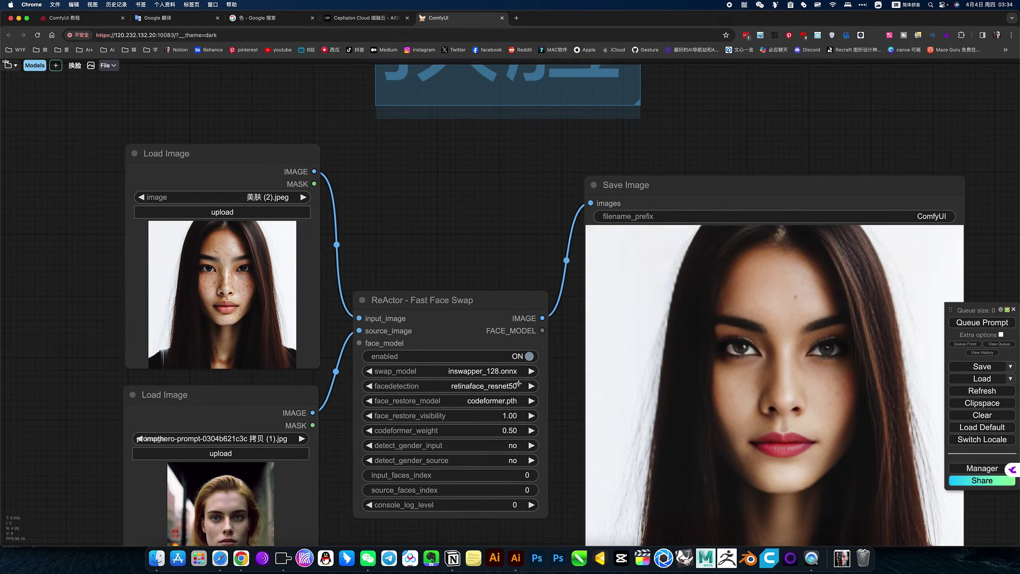
{"action": "left_click", "coordinate": [508, 413]}
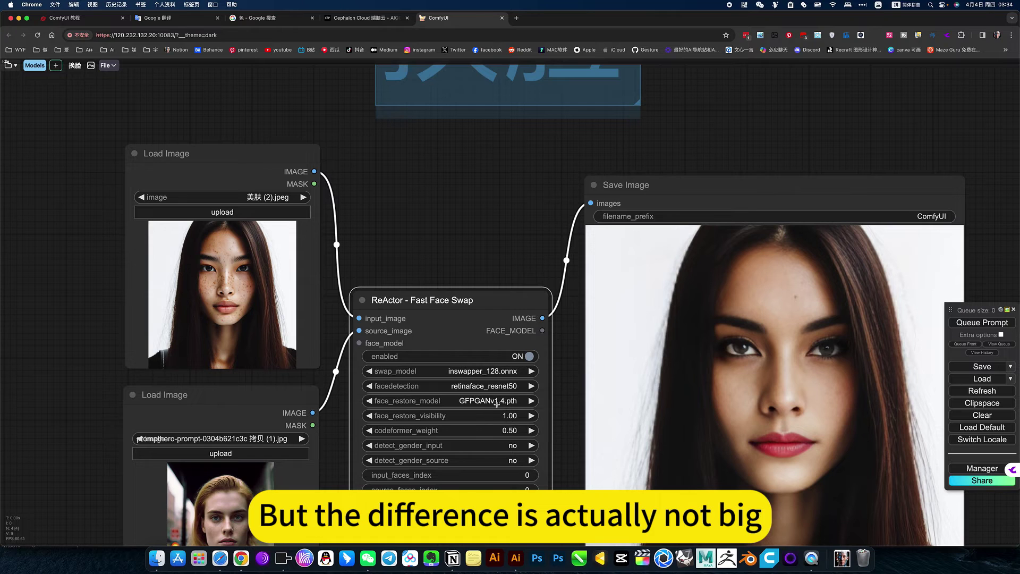
{"action": "key", "text": "ctrl+Return"}
{"action": "scroll", "coordinate": [438, 215], "scroll_direction": "down", "scroll_amount": 2}
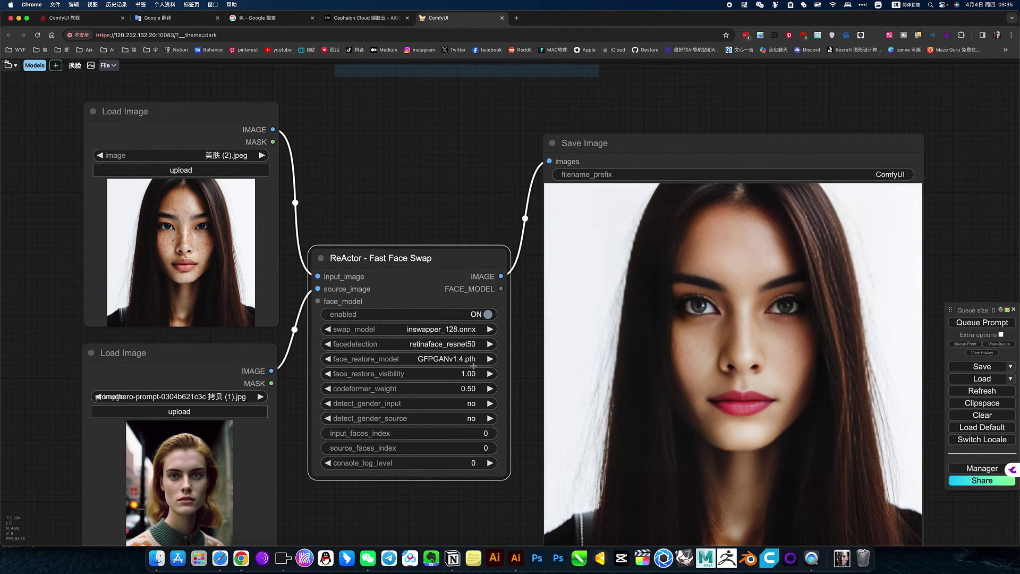
Step: Set face_restore_model back to codeformer.pth and run the swap again
{"action": "left_click", "coordinate": [447, 358]}
{"action": "left_click", "coordinate": [458, 375]}
{"action": "left_click", "coordinate": [982, 322]}
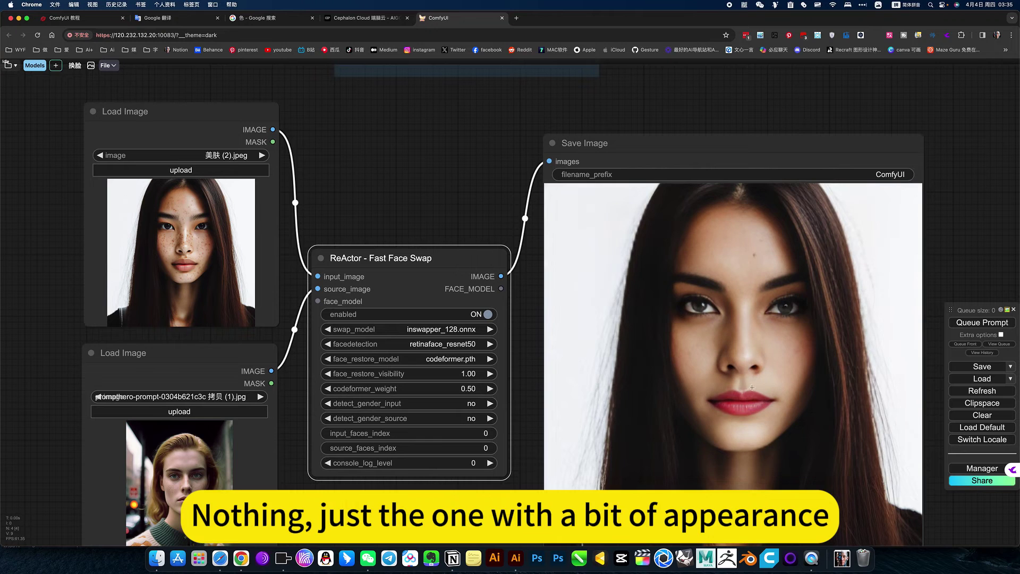
Step: Load the two-women photo into the upper Load Image node as the target
{"action": "left_click", "coordinate": [843, 558]}
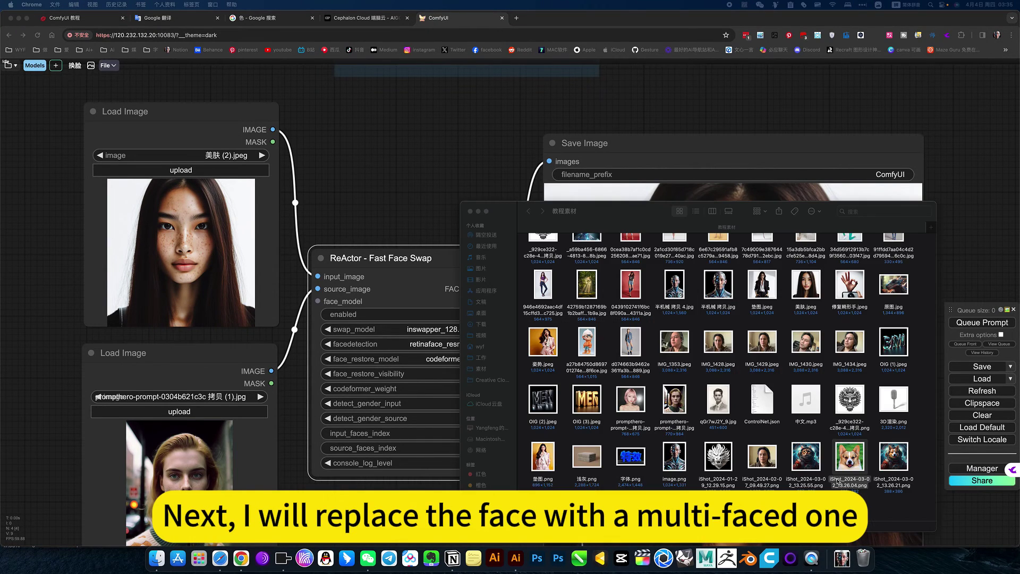
{"action": "scroll", "coordinate": [704, 379], "scroll_direction": "down", "scroll_amount": 2}
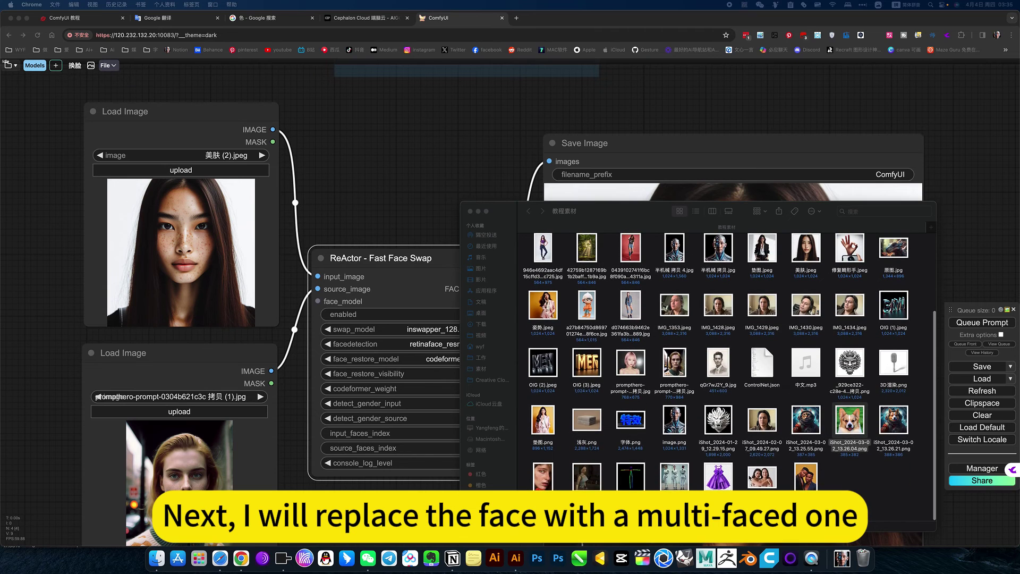
{"action": "left_click", "coordinate": [212, 250]}
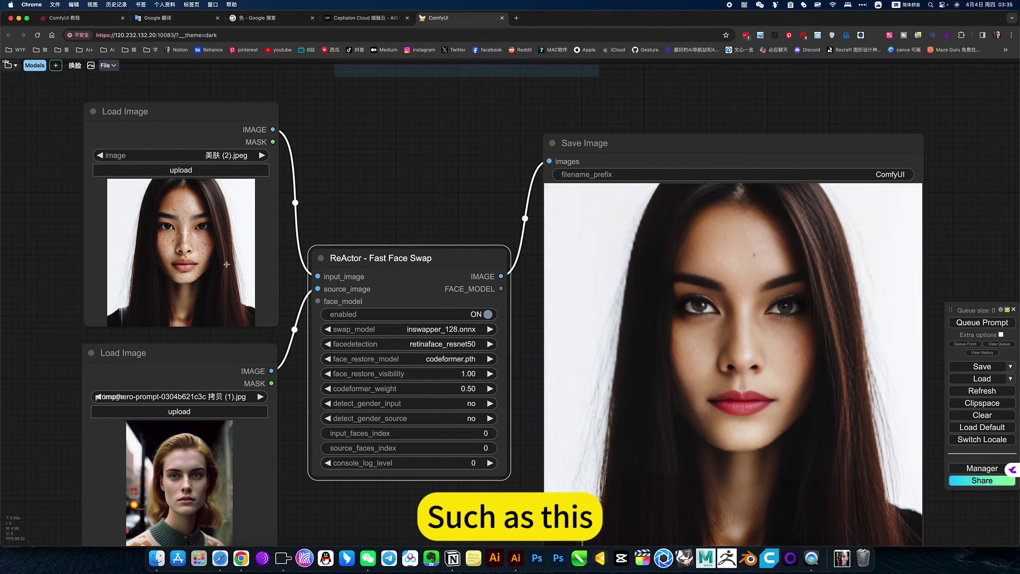
{"action": "left_click", "coordinate": [841, 558]}
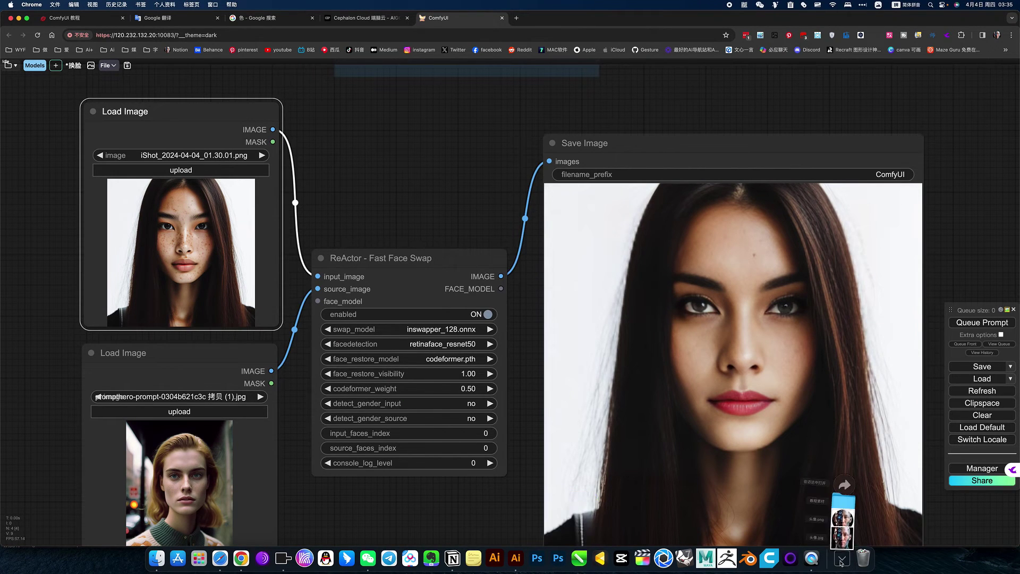
Step: Drag the two-men photo from the tutorial images folder into the lower source node
{"action": "left_click", "coordinate": [844, 481]}
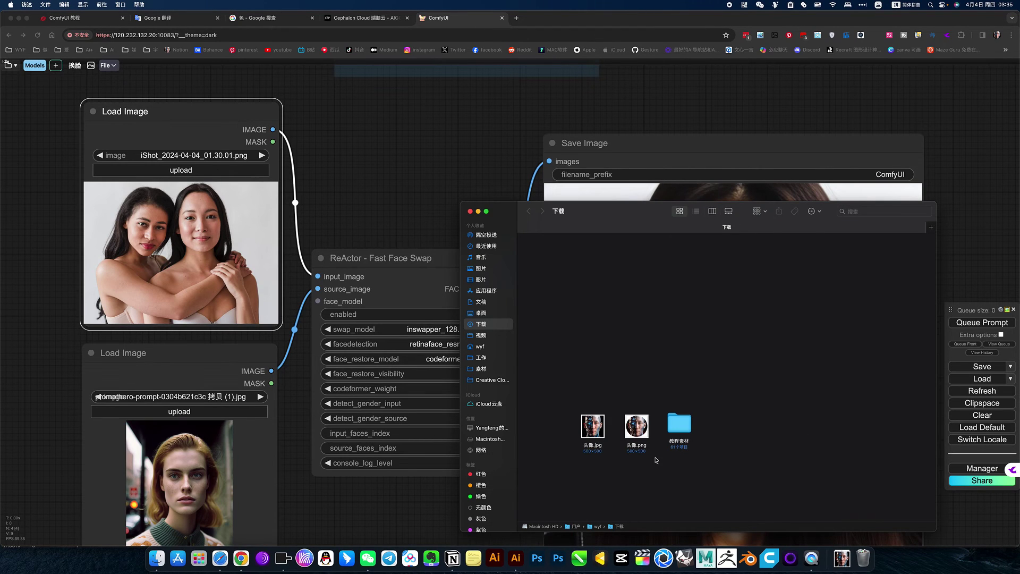
{"action": "double_click", "coordinate": [677, 423]}
{"action": "left_click_drag", "start_coordinate": [805, 514], "coordinate": [183, 454]}
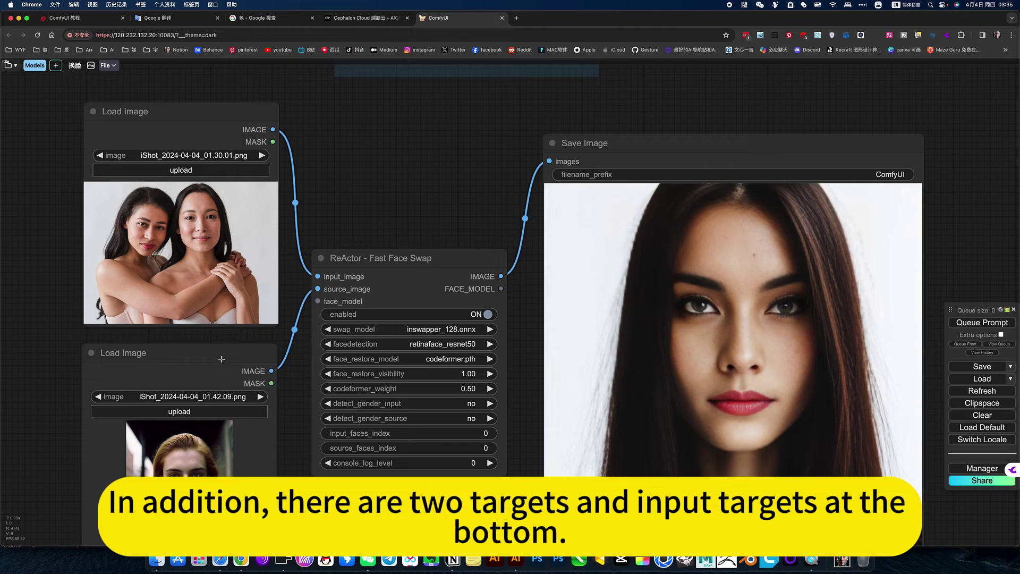
{"action": "left_click", "coordinate": [182, 238]}
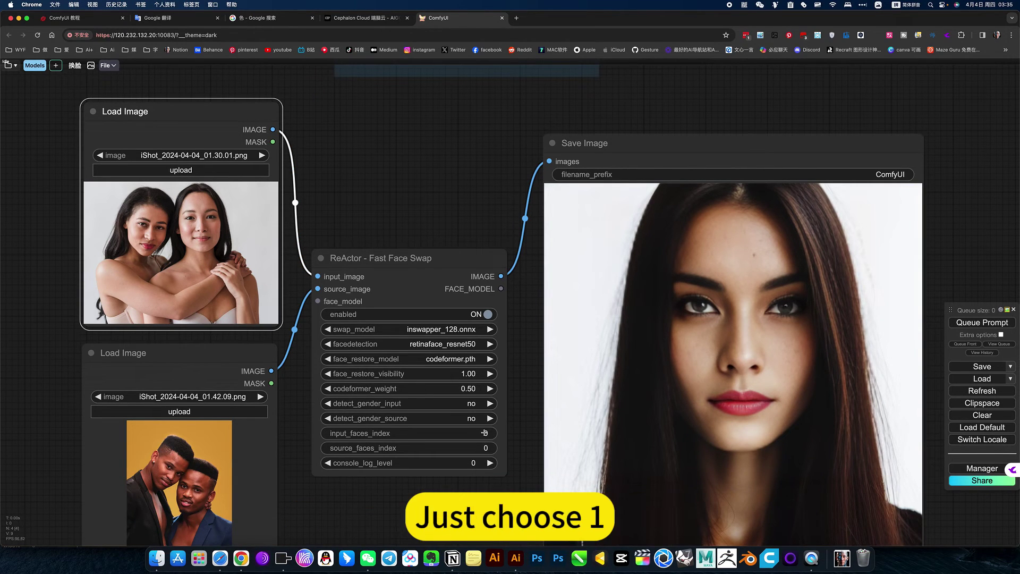
Step: Set source_faces_index to 1 and rerun the face swap
{"action": "left_click", "coordinate": [178, 484]}
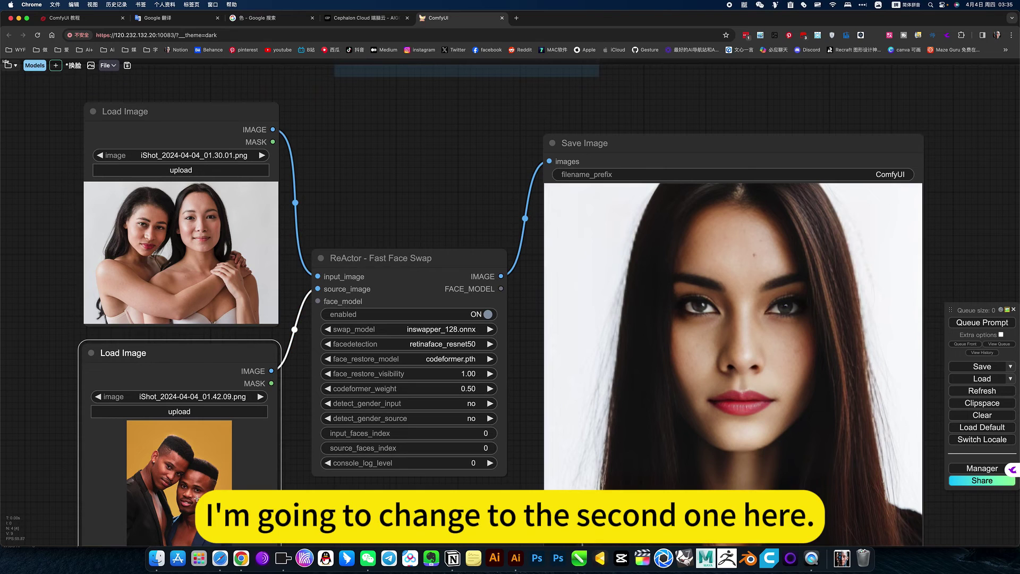
{"action": "double_click", "coordinate": [492, 447]}
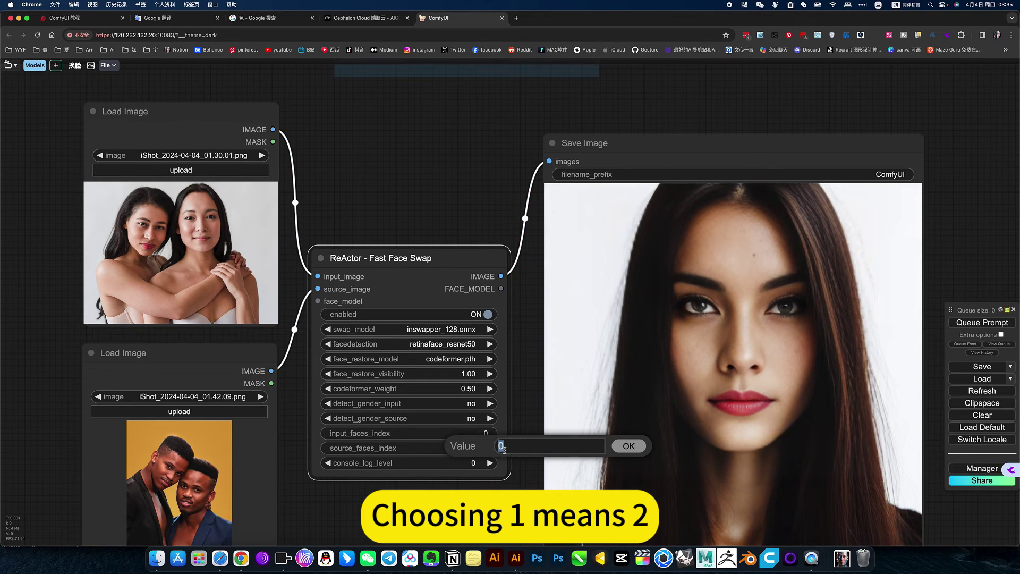
{"action": "type", "text": "1"}
{"action": "left_click", "coordinate": [630, 447]}
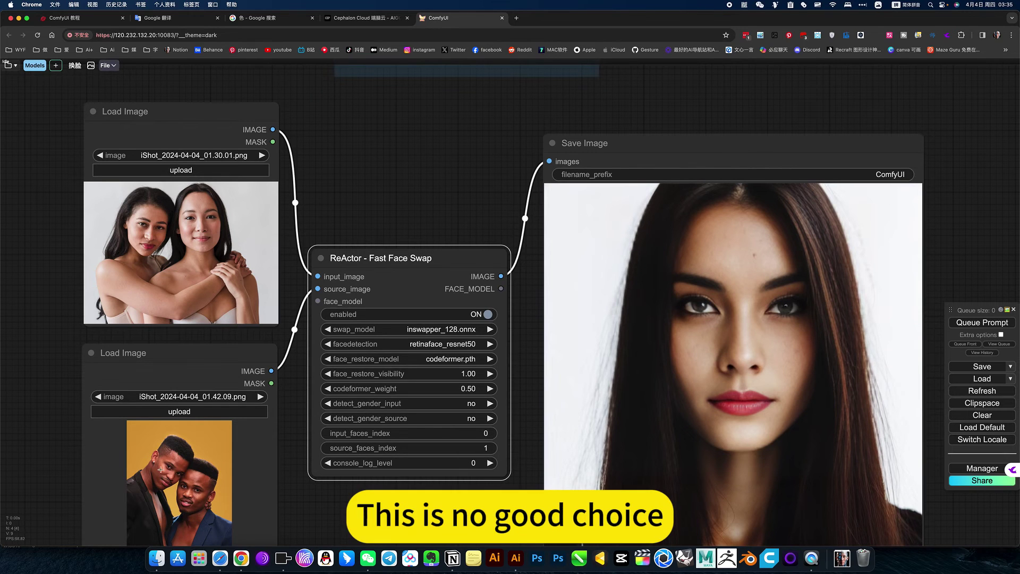
{"action": "left_click", "coordinate": [982, 322]}
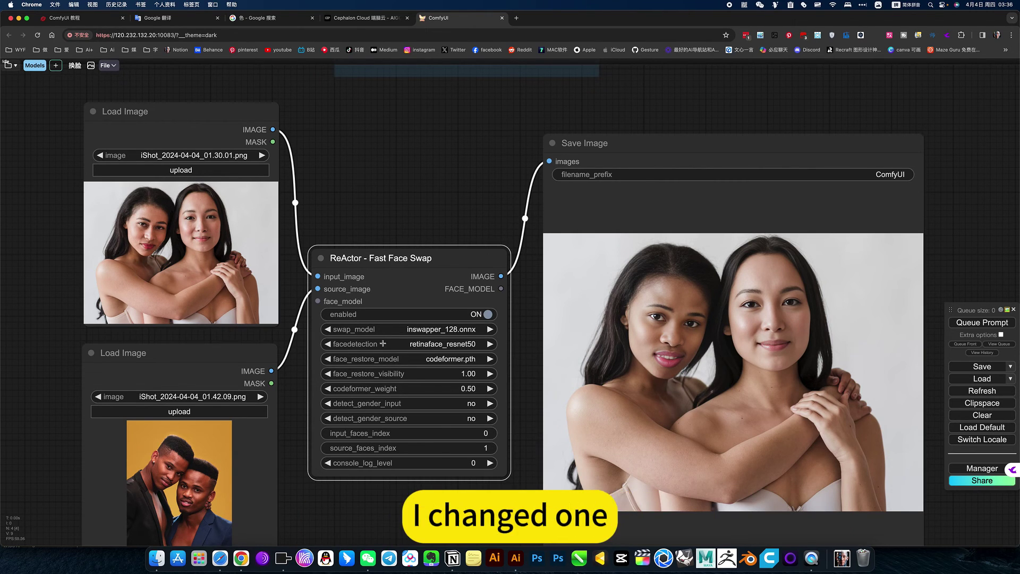
Step: Set input_faces_index to 1 and rerun, swapping the right-hand woman's face
{"action": "double_click", "coordinate": [486, 433]}
{"action": "type", "text": "1"}
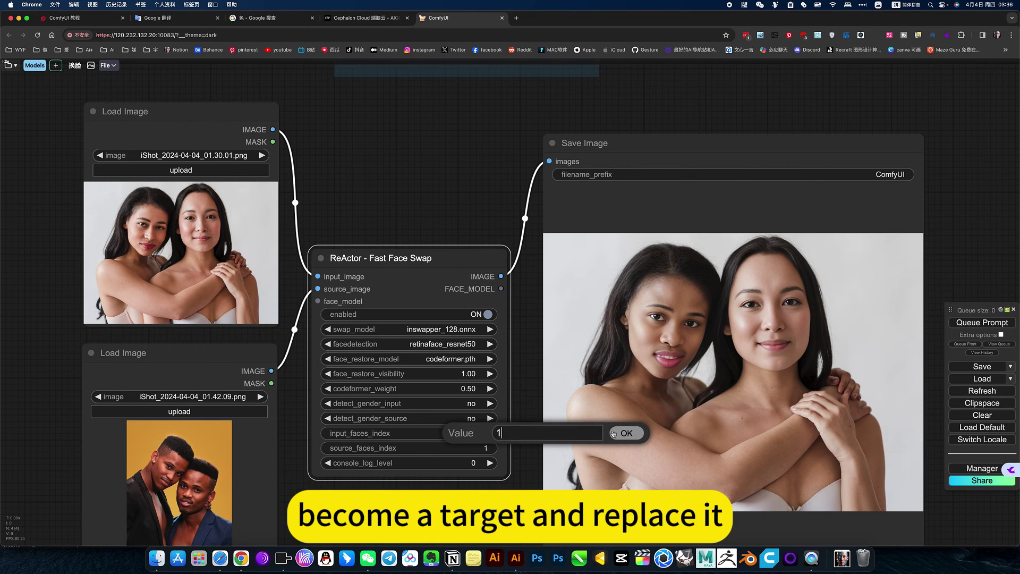
{"action": "left_click", "coordinate": [627, 434]}
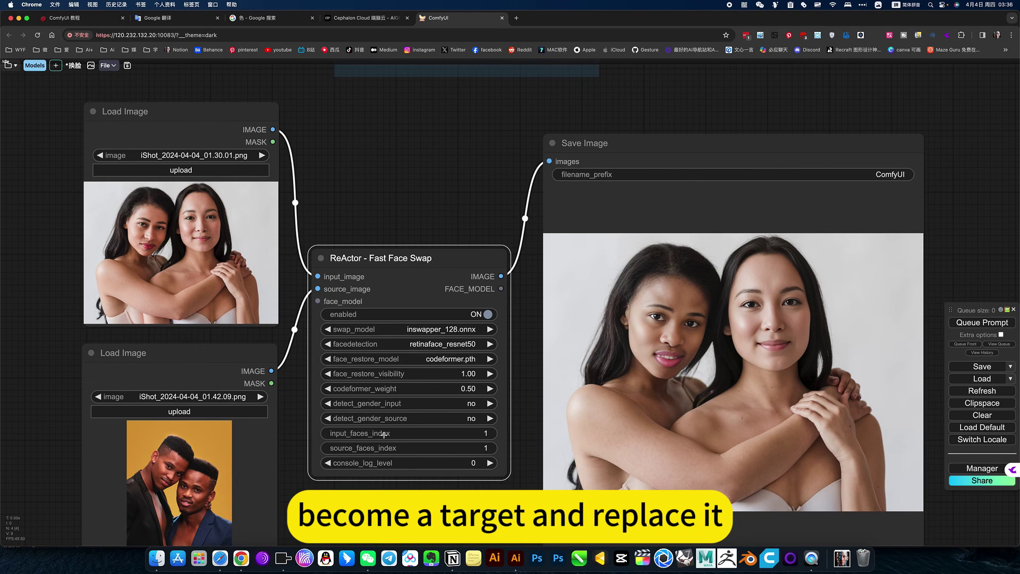
{"action": "left_click", "coordinate": [980, 323]}
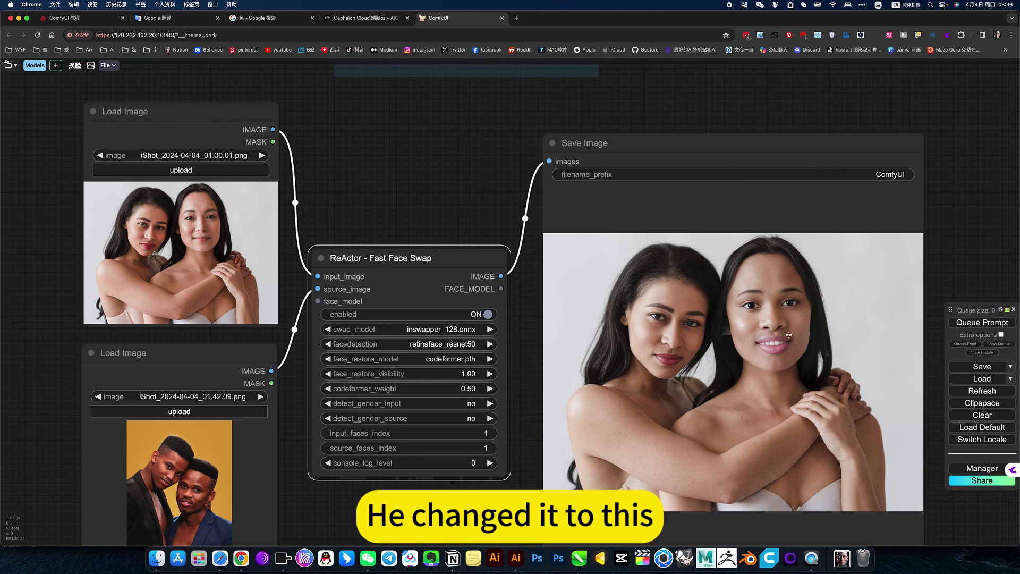
{"action": "left_click", "coordinate": [189, 498]}
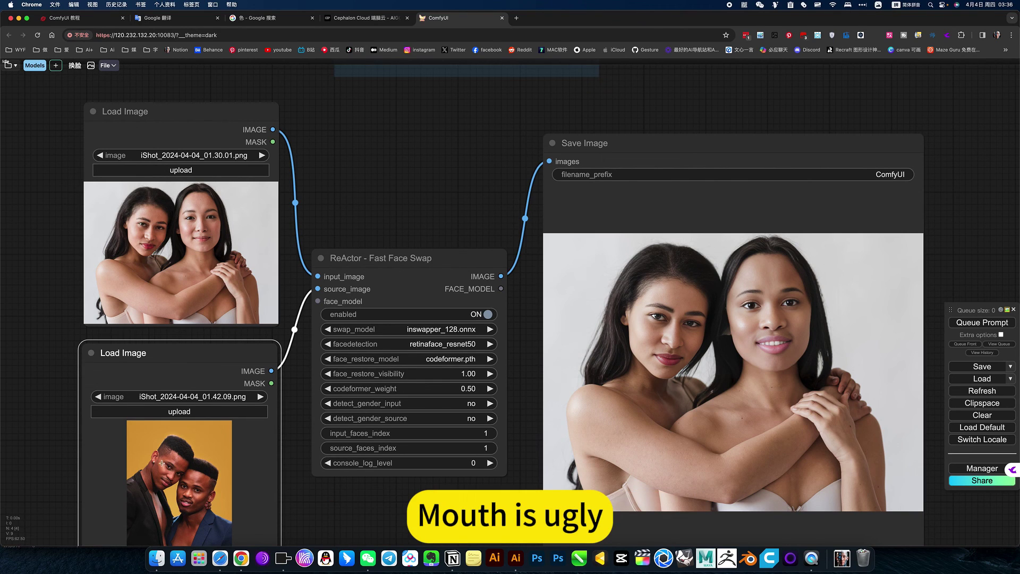
Step: Change source_faces_index from 1 to 0 and rerun the swap
{"action": "double_click", "coordinate": [478, 449]}
{"action": "type", "text": "0"}
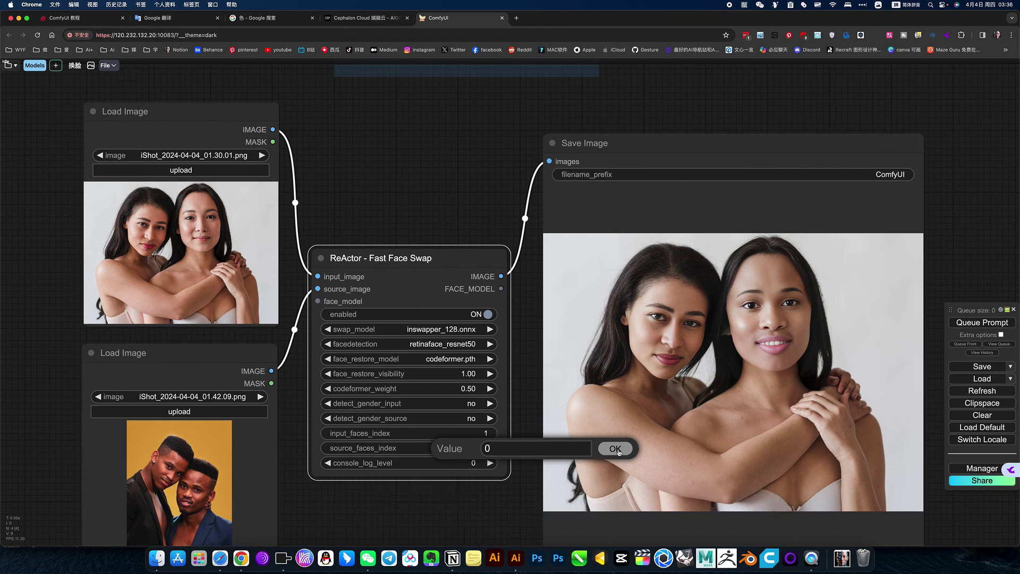
{"action": "left_click", "coordinate": [614, 449]}
{"action": "left_click", "coordinate": [982, 322]}
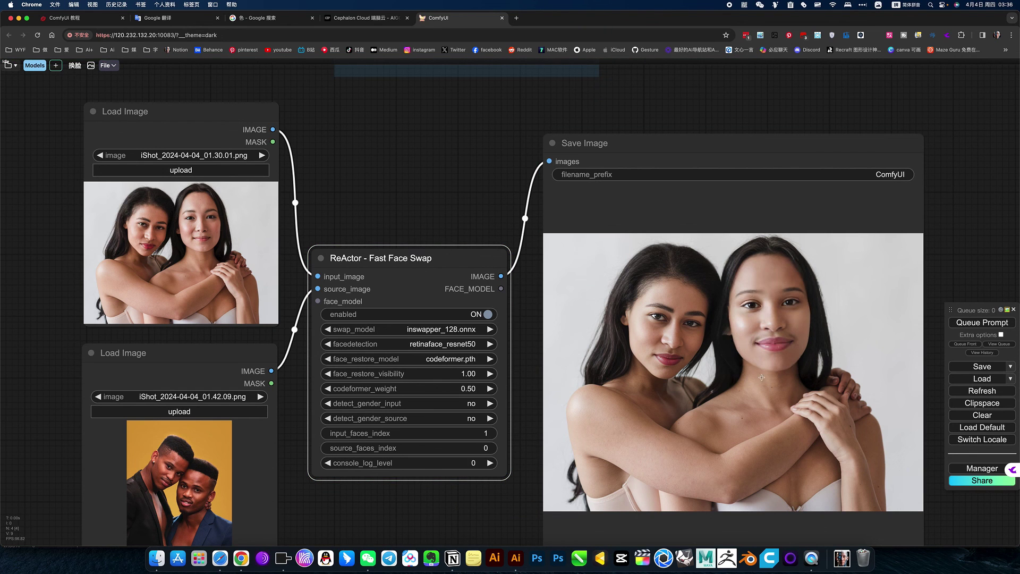
{"action": "scroll", "coordinate": [805, 327], "scroll_direction": "up", "scroll_amount": 3}
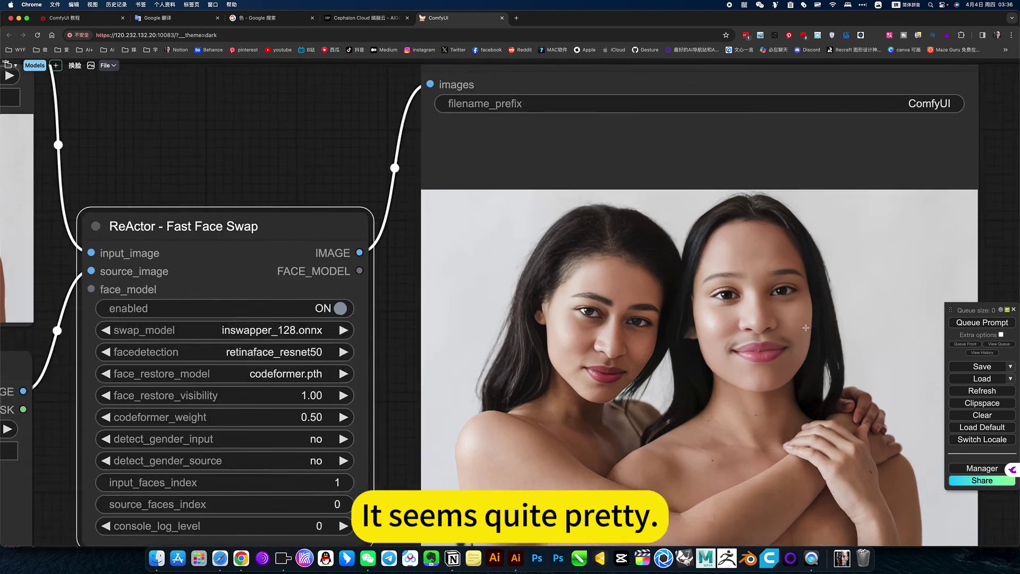
{"action": "scroll", "coordinate": [806, 327], "scroll_direction": "up", "scroll_amount": 3}
{"action": "scroll", "coordinate": [806, 328], "scroll_direction": "up", "scroll_amount": 2}
{"action": "scroll", "coordinate": [805, 328], "scroll_direction": "down", "scroll_amount": 4}
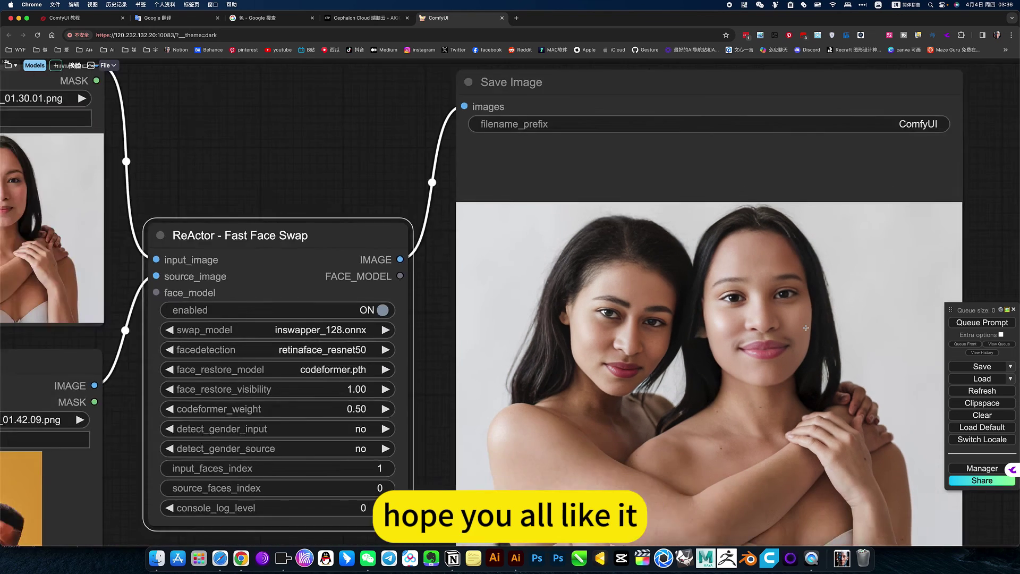